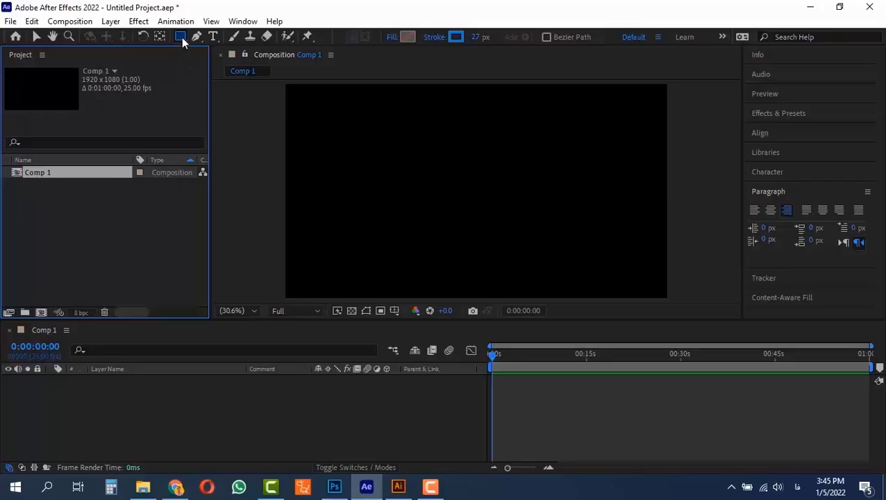
# Use the Ellipse tool to start a proportionally constrained circle in the upper-left area of the composition
pyautogui.click(180, 36)
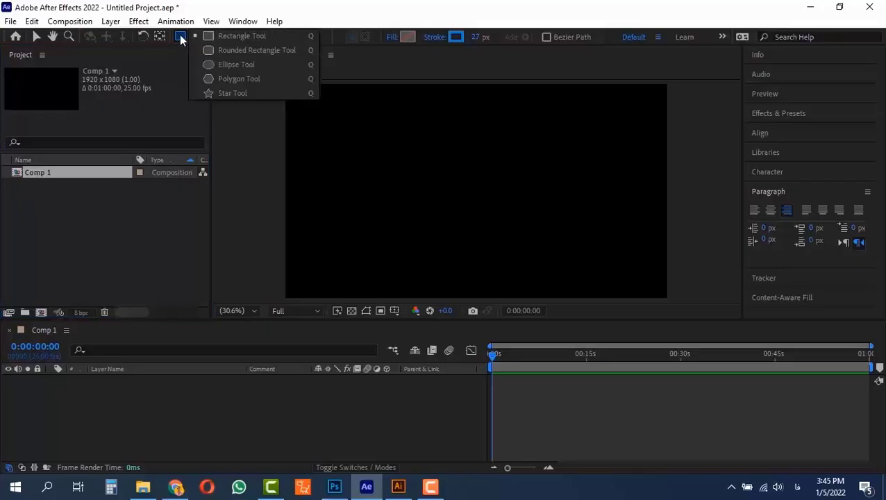
pyautogui.click(255, 64)
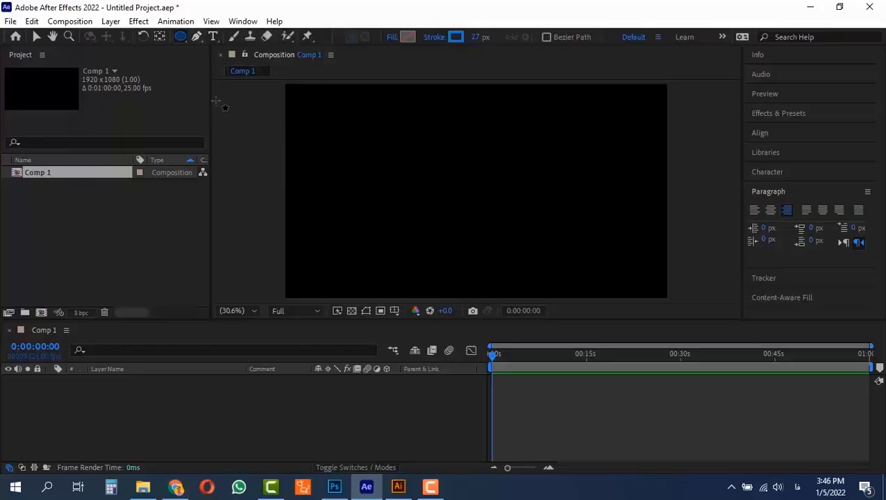
pyautogui.click(183, 38)
pyautogui.click(243, 66)
pyautogui.moveTo(392, 132)
pyautogui.mouseDown()
pyautogui.moveTo(492, 215)
pyautogui.moveTo(431, 160)
pyautogui.moveTo(477, 220)
pyautogui.moveTo(458, 197)
pyautogui.moveTo(503, 170)
pyautogui.moveTo(613, 163)
pyautogui.moveTo(560, 173)
pyautogui.moveTo(527, 264)
pyautogui.moveTo(467, 274)
pyautogui.moveTo(458, 200)
pyautogui.moveTo(532, 204)
pyautogui.moveTo(492, 186)
pyautogui.moveTo(519, 190)
pyautogui.moveTo(520, 262)
pyautogui.moveTo(482, 226)
pyautogui.moveTo(451, 133)
pyautogui.moveTo(490, 209)
pyautogui.moveTo(515, 209)
pyautogui.moveTo(514, 200)
pyautogui.moveTo(530, 216)
pyautogui.moveTo(459, 146)
pyautogui.moveTo(443, 159)
pyautogui.mouseUp()
pyautogui.press('shift')
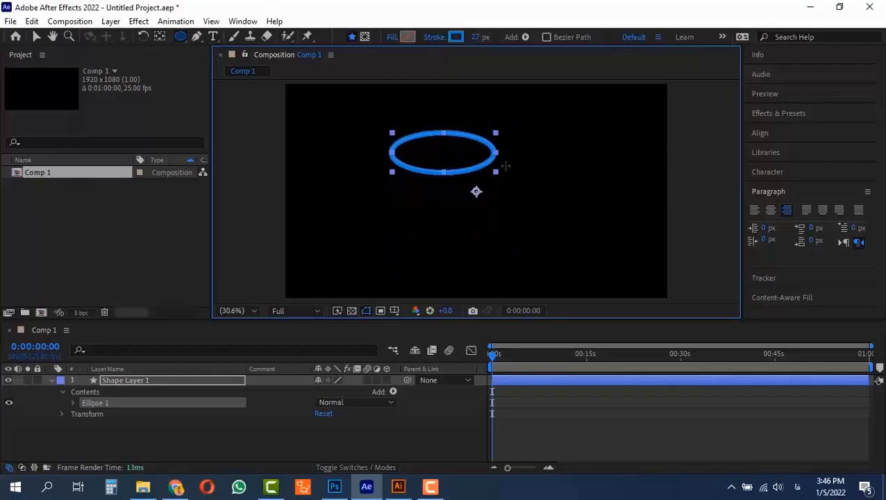
pyautogui.moveTo(507, 165)
pyautogui.mouseDown()
pyautogui.moveTo(534, 163)
pyautogui.moveTo(440, 150)
pyautogui.mouseUp()
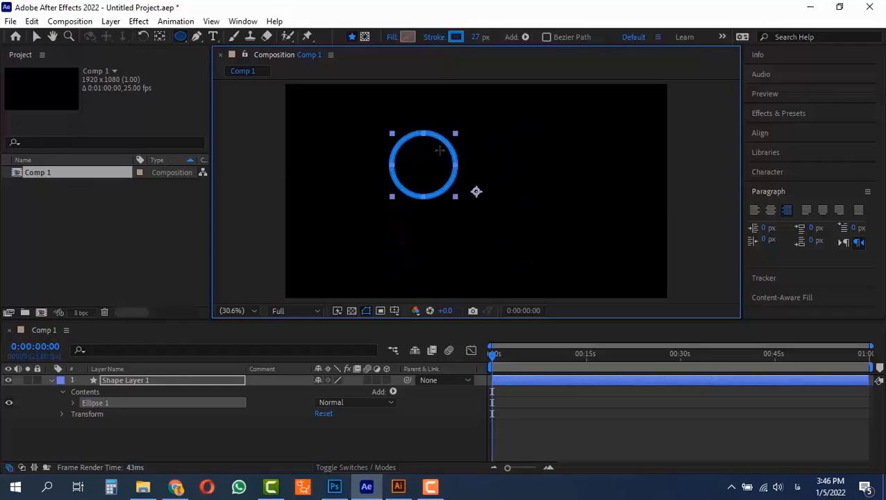
pyautogui.moveTo(484, 168)
pyautogui.mouseDown()
pyautogui.moveTo(470, 154)
pyautogui.moveTo(478, 173)
pyautogui.moveTo(395, 137)
pyautogui.mouseUp()
pyautogui.moveTo(476, 191)
pyautogui.mouseDown()
pyautogui.moveTo(496, 177)
pyautogui.moveTo(490, 167)
pyautogui.moveTo(500, 168)
pyautogui.moveTo(415, 152)
pyautogui.moveTo(445, 174)
pyautogui.moveTo(395, 109)
pyautogui.moveTo(449, 75)
pyautogui.moveTo(394, 131)
pyautogui.moveTo(437, 87)
pyautogui.moveTo(419, 106)
pyautogui.mouseUp()
pyautogui.moveTo(420, 137)
pyautogui.mouseDown()
pyautogui.moveTo(431, 139)
pyautogui.moveTo(425, 142)
pyautogui.mouseUp()
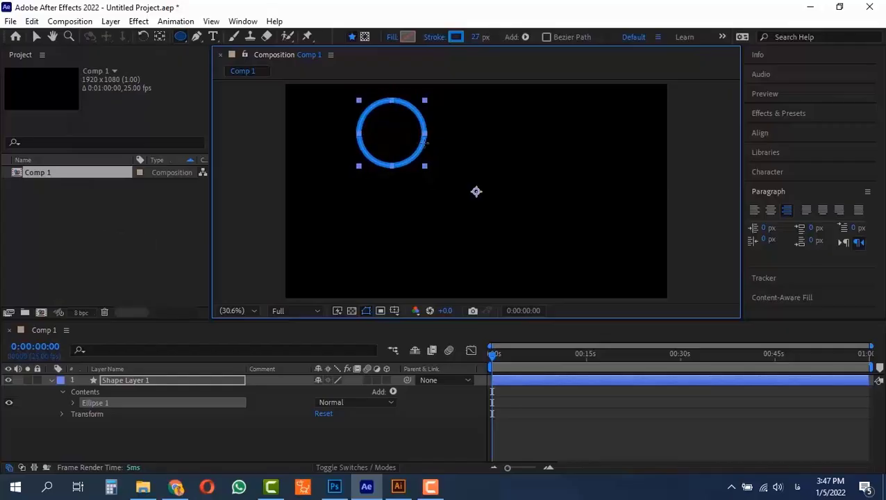
# Reposition and enlarge the circle while drawing so that it is centred on the composition's middle anchor point
pyautogui.moveTo(425, 142)
pyautogui.mouseDown()
pyautogui.moveTo(469, 169)
pyautogui.moveTo(476, 182)
pyautogui.moveTo(446, 163)
pyautogui.moveTo(475, 192)
pyautogui.moveTo(494, 180)
pyautogui.moveTo(516, 190)
pyautogui.moveTo(443, 186)
pyautogui.moveTo(531, 186)
pyautogui.moveTo(510, 184)
pyautogui.moveTo(515, 195)
pyautogui.moveTo(503, 182)
pyautogui.moveTo(513, 226)
pyautogui.moveTo(472, 188)
pyautogui.mouseUp()
pyautogui.hotkey('shift', 'space')
pyautogui.press('shift')
pyautogui.press('shift')
pyautogui.press('ctrl')
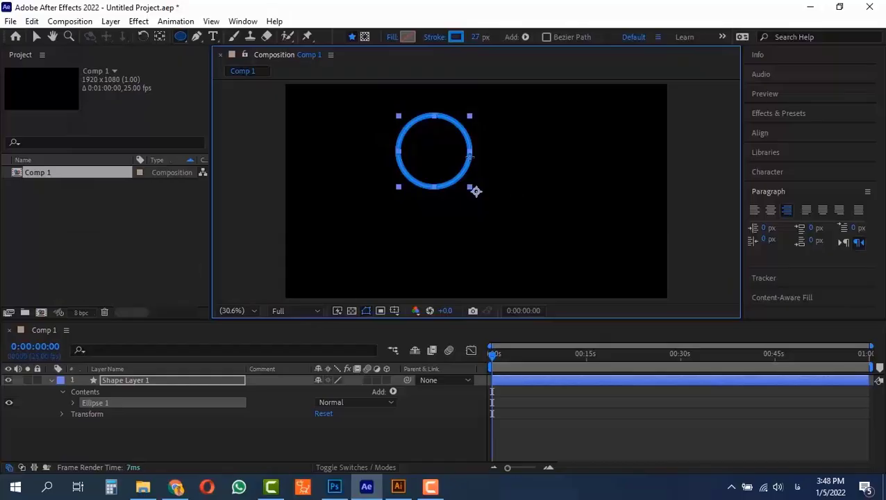
pyautogui.moveTo(476, 191)
pyautogui.mouseDown()
pyautogui.moveTo(565, 191)
pyautogui.moveTo(500, 189)
pyautogui.moveTo(534, 192)
pyautogui.moveTo(520, 193)
pyautogui.mouseUp()
pyautogui.hotkey('shift', 'space')
pyautogui.press('ctrl')
pyautogui.press('space')
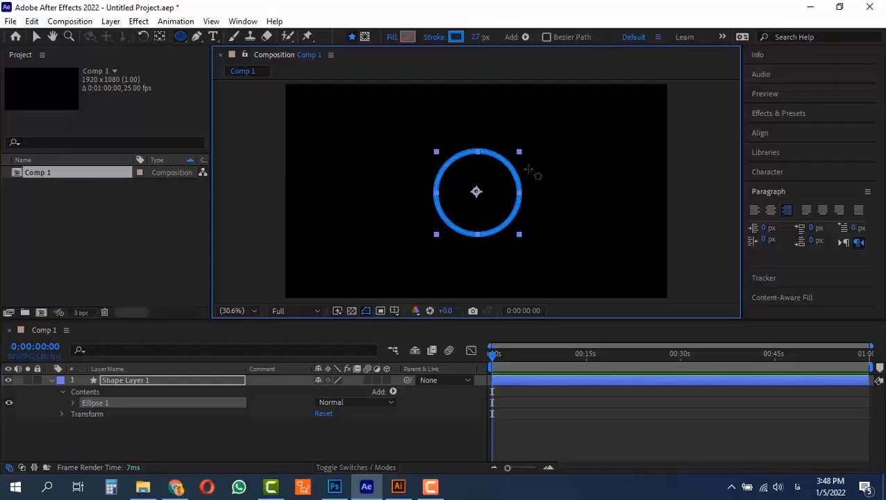
# Try the solid, linear gradient and radial gradient fills on the circle, and apply Linear Gradient at 100% opacity
pyautogui.click(392, 38)
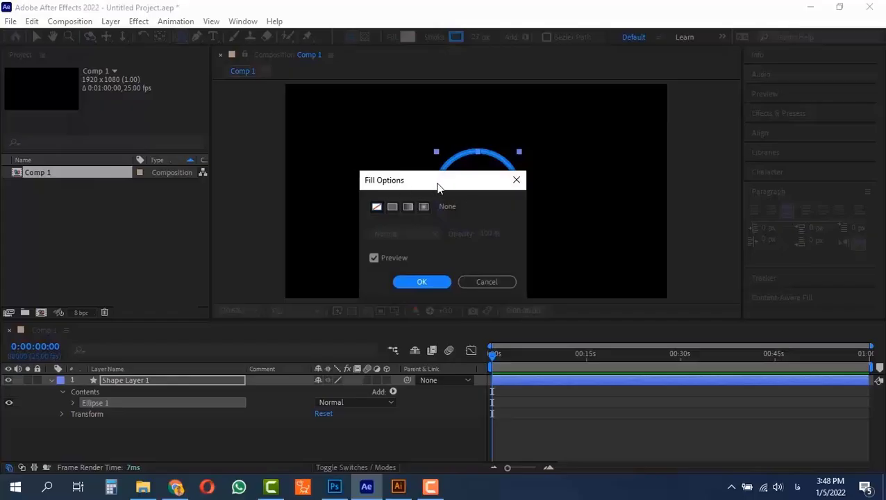
pyautogui.click(394, 207)
pyautogui.moveTo(429, 181); pyautogui.dragTo(281, 127)
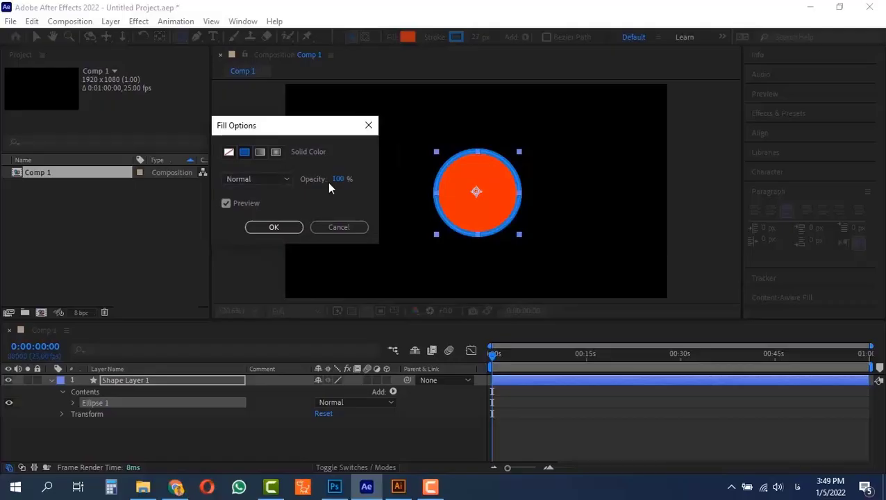
pyautogui.moveTo(338, 182); pyautogui.dragTo(475, 182)
pyautogui.click(261, 153)
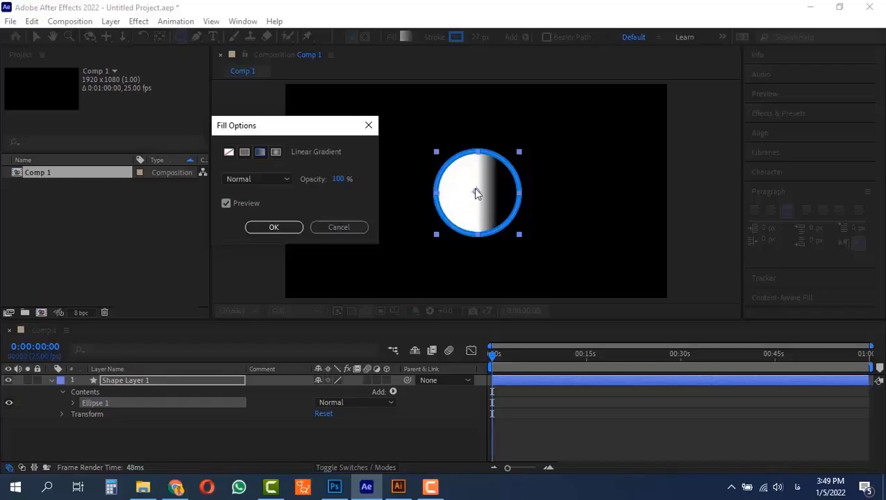
pyautogui.click(277, 153)
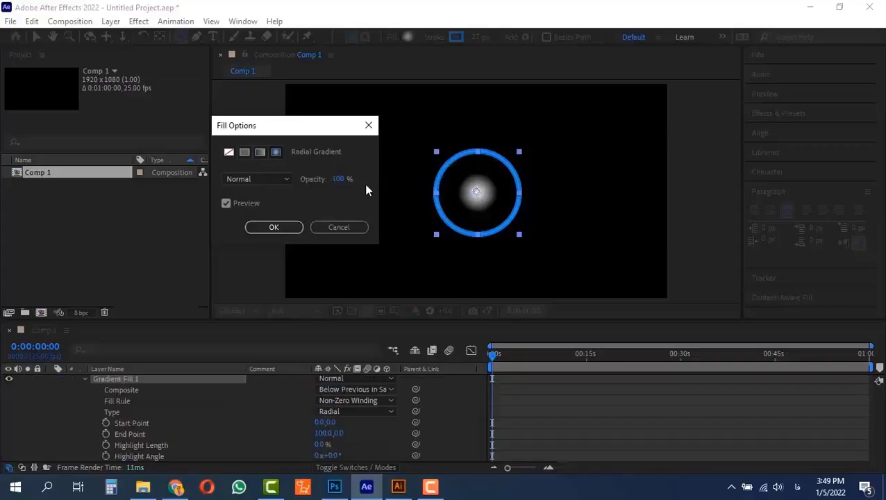
pyautogui.click(262, 152)
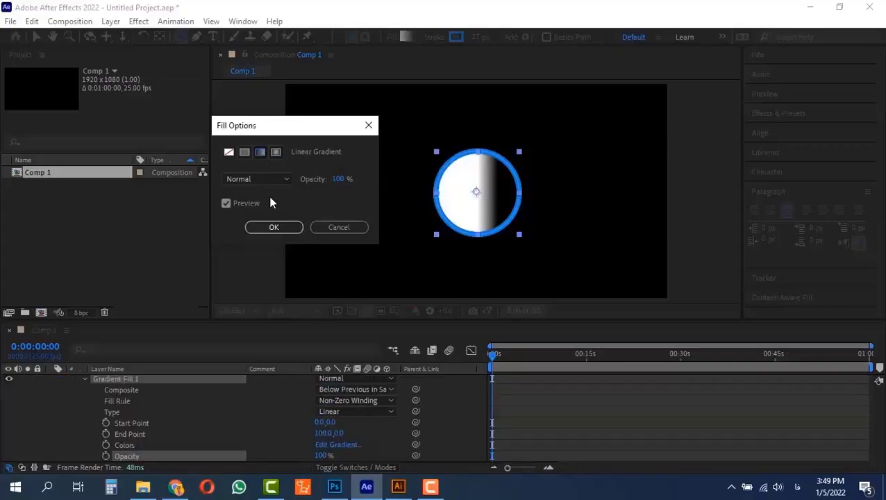
pyautogui.click(274, 227)
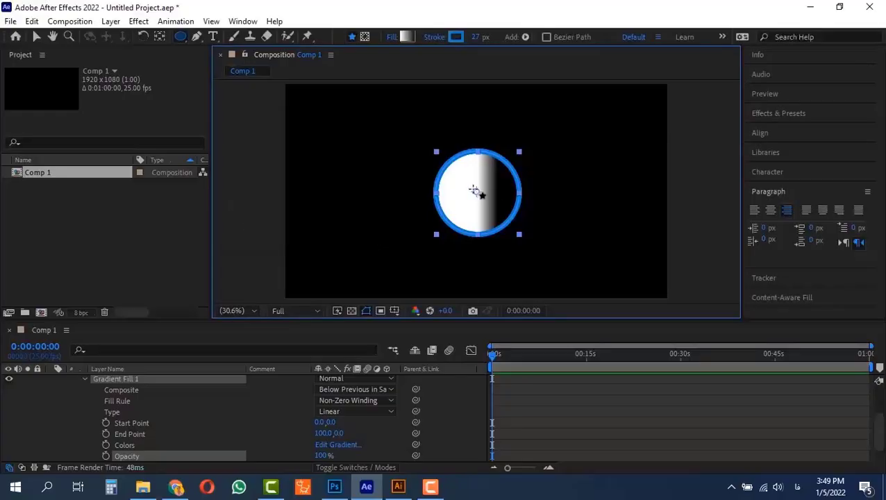
# Colour the linear gradient from red F10E39 to green 67BD1A and move its start point to the circle's left edge
pyautogui.click(407, 38)
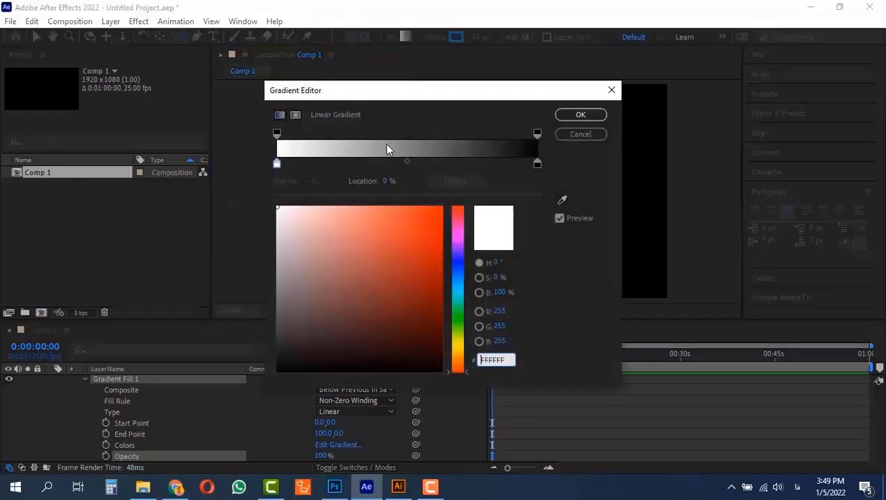
pyautogui.click(277, 163)
pyautogui.click(456, 211)
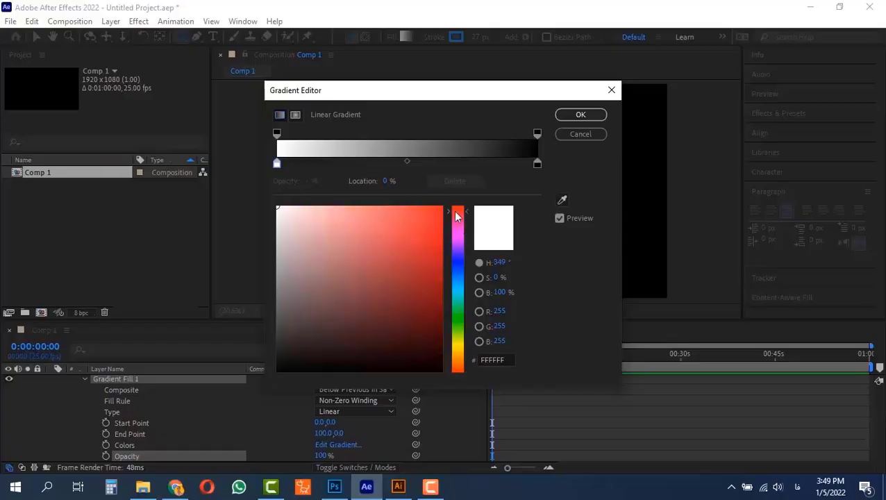
pyautogui.click(429, 217)
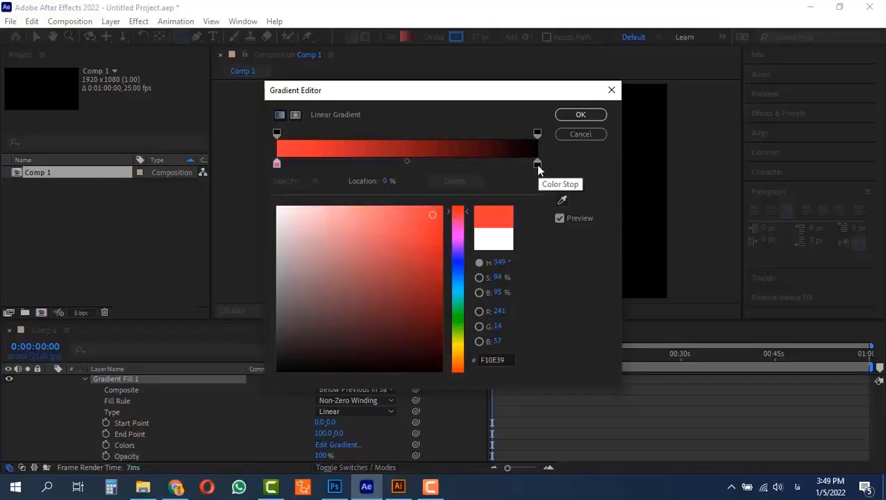
pyautogui.click(537, 164)
pyautogui.click(458, 330)
pyautogui.click(420, 249)
pyautogui.moveTo(532, 100); pyautogui.dragTo(225, 97)
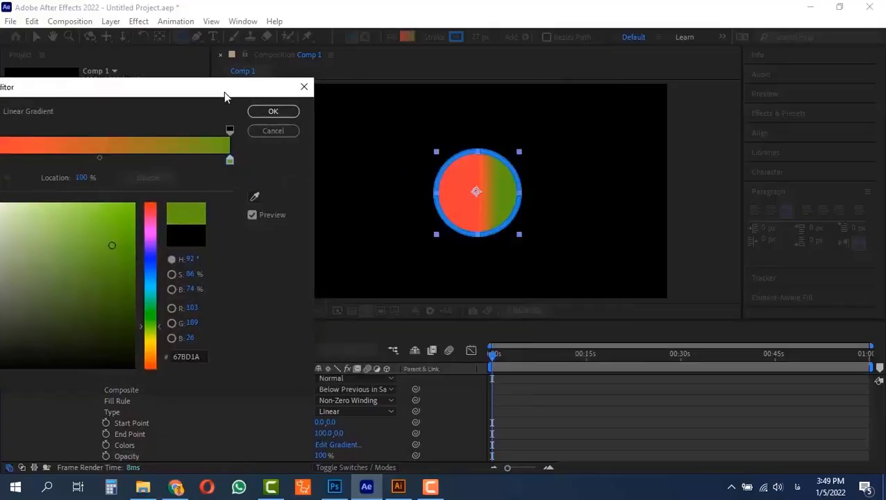
pyautogui.click(279, 114)
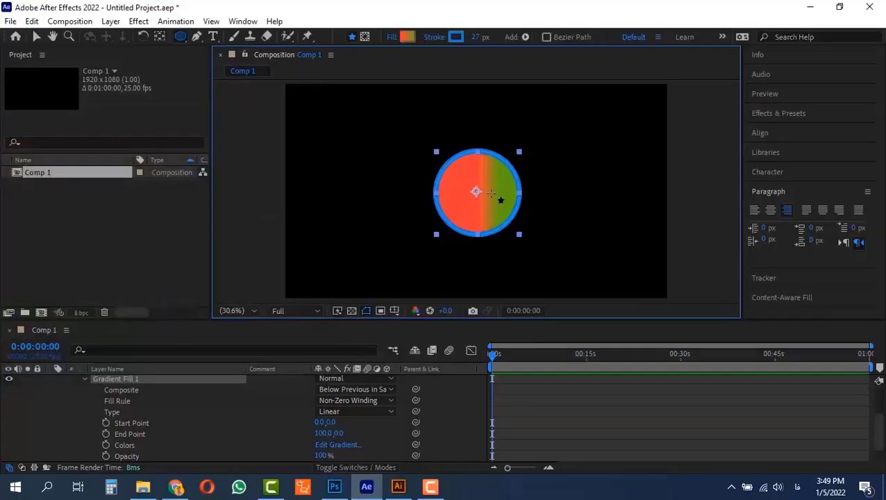
pyautogui.press('v')
pyautogui.moveTo(498, 194); pyautogui.dragTo(435, 193)
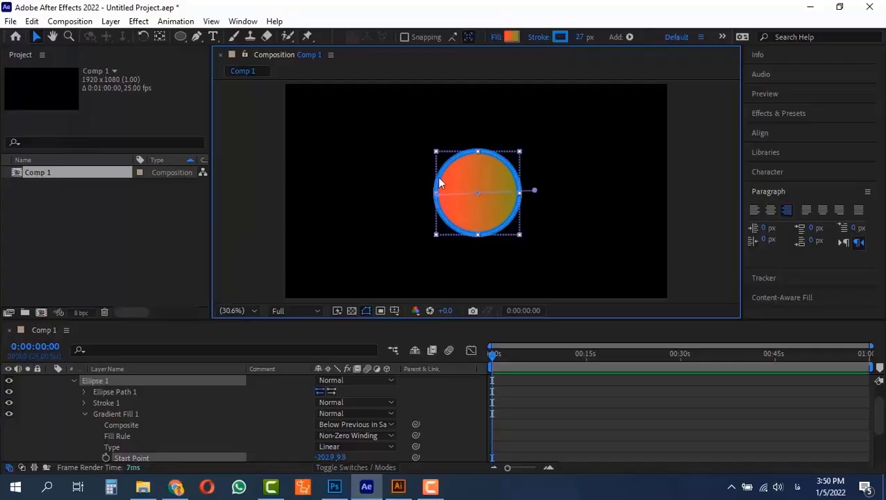
# Change the circle's fill type to Solid Color and make the fill yellow
pyautogui.click(502, 39)
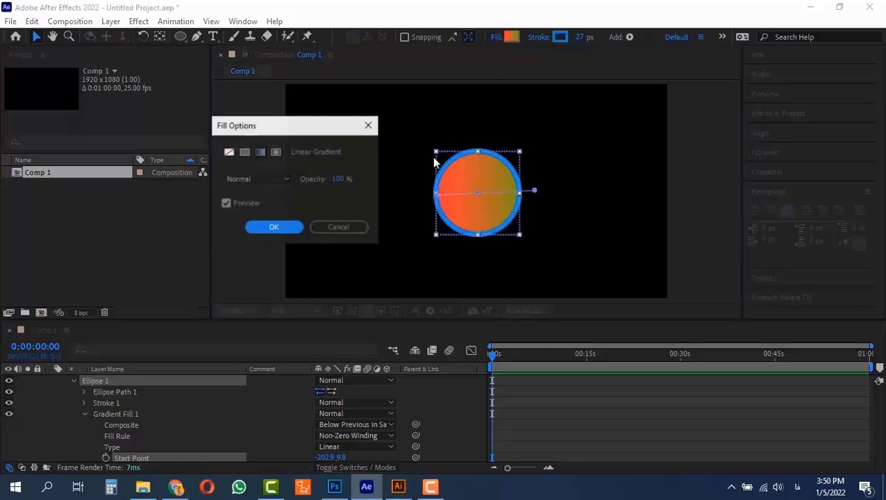
pyautogui.click(245, 151)
pyautogui.click(275, 228)
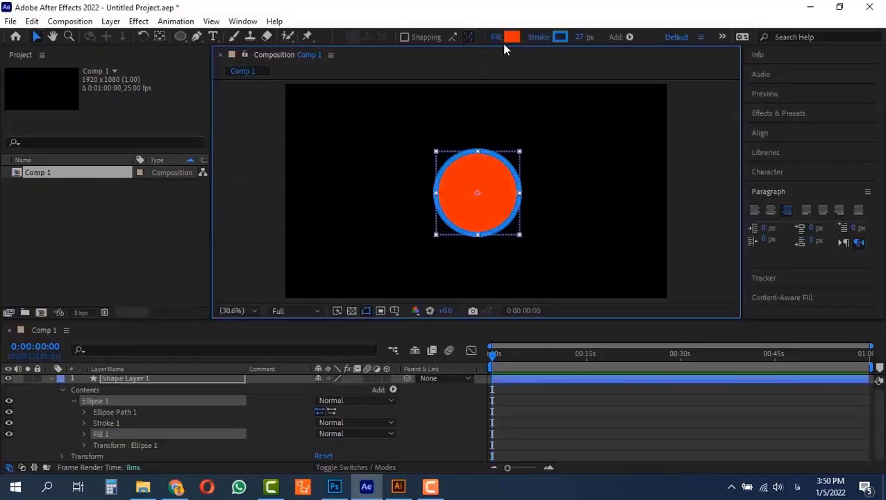
pyautogui.click(510, 39)
pyautogui.moveTo(328, 95); pyautogui.dragTo(254, 88)
pyautogui.moveTo(291, 160); pyautogui.dragTo(286, 251)
pyautogui.click(394, 113)
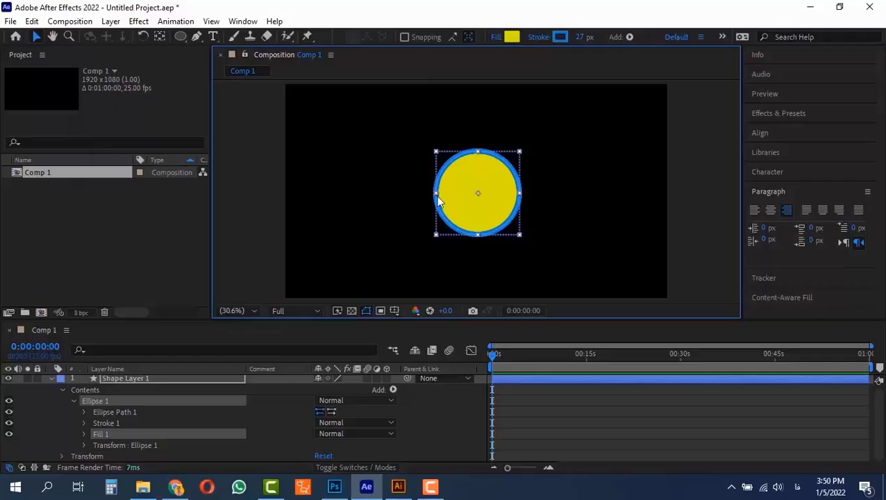
# Preview the none, linear gradient and radial gradient stroke types on the circle, and return the stroke to Solid Color at 100% opacity
pyautogui.click(539, 38)
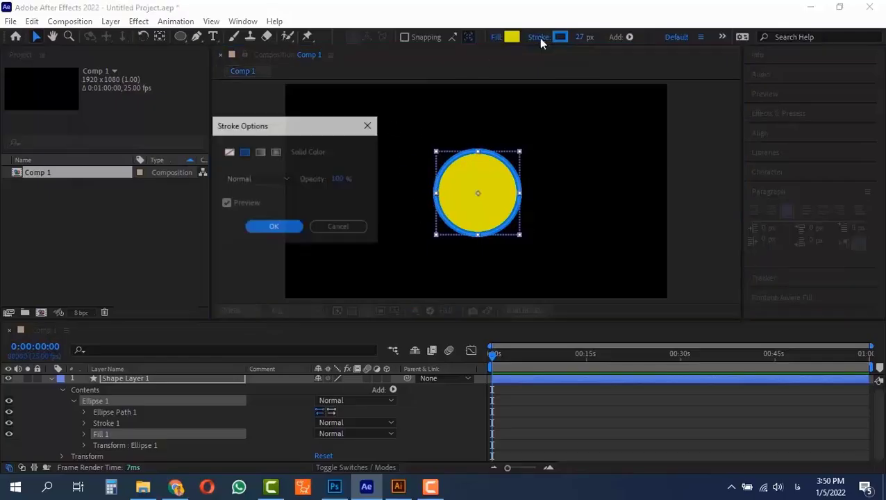
pyautogui.click(229, 152)
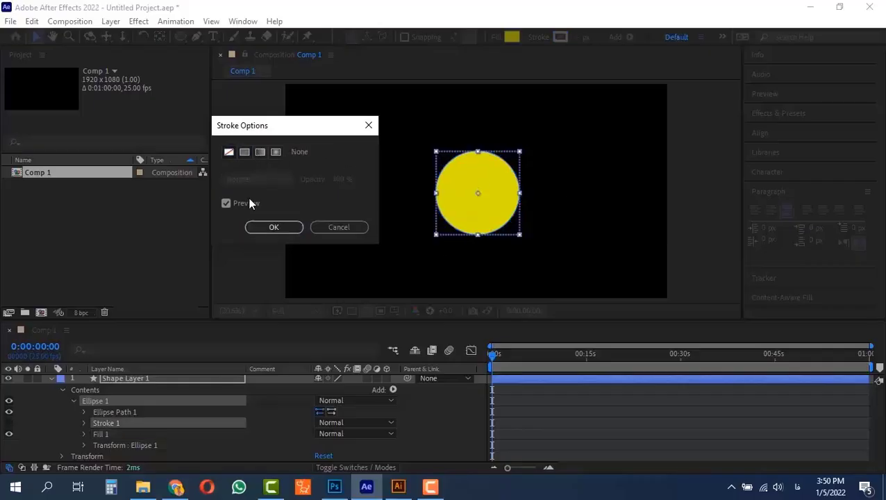
pyautogui.click(245, 152)
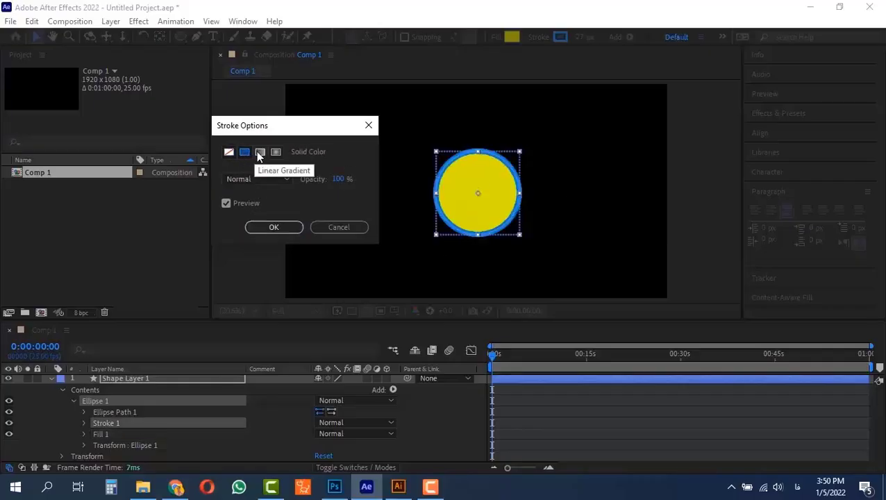
pyautogui.click(259, 152)
pyautogui.click(276, 152)
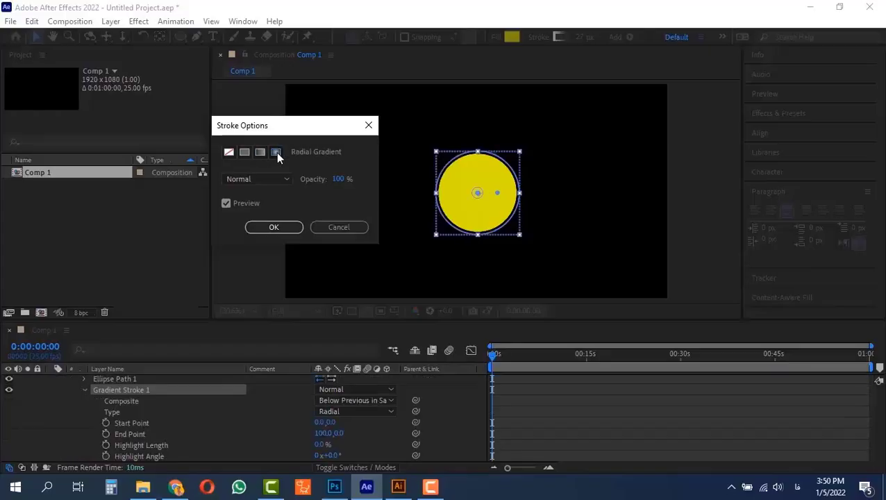
pyautogui.click(230, 153)
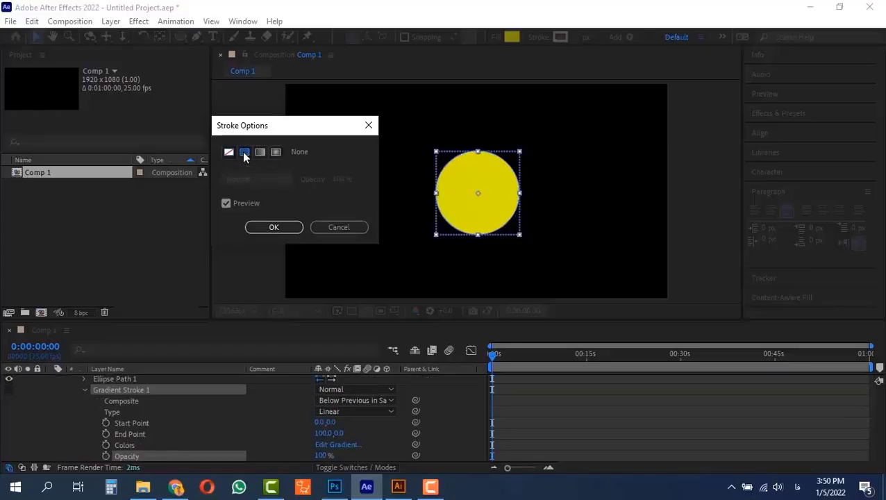
pyautogui.click(244, 152)
pyautogui.moveTo(338, 180)
pyautogui.mouseDown()
pyautogui.moveTo(275, 179)
pyautogui.moveTo(444, 174)
pyautogui.mouseUp()
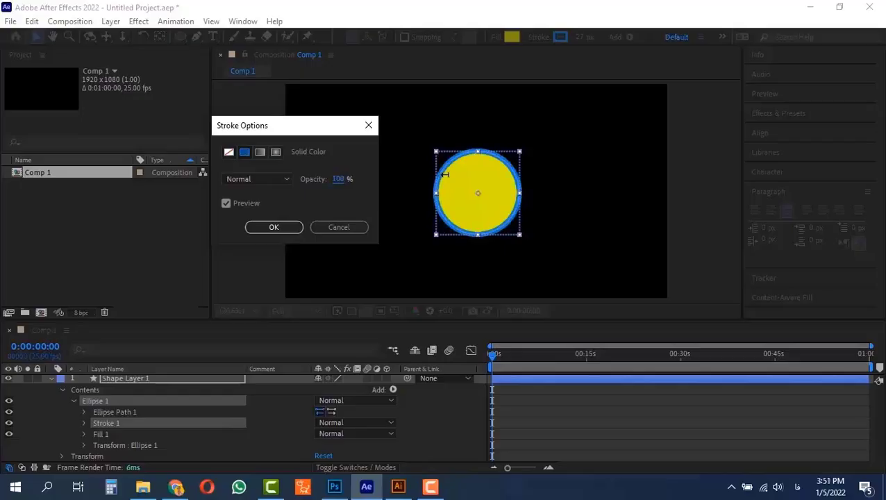
pyautogui.click(273, 227)
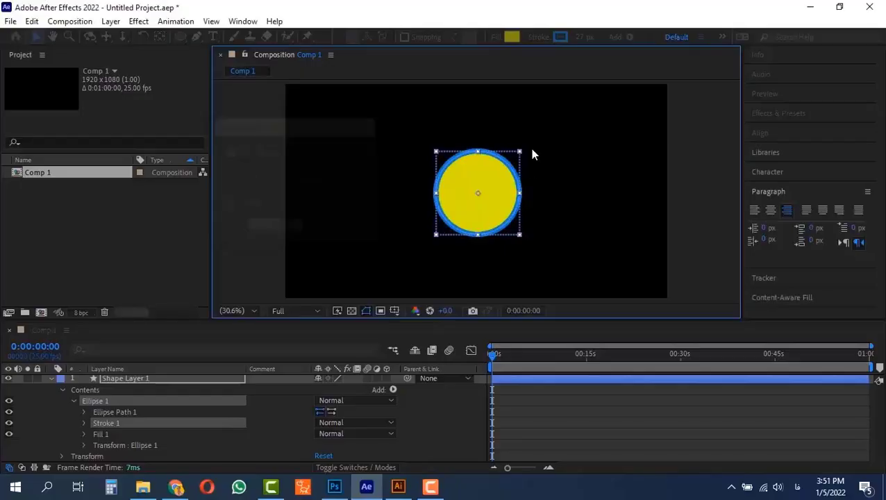
# Change the circle's stroke to a deeper blue and set the stroke width to 24 px
pyautogui.click(566, 39)
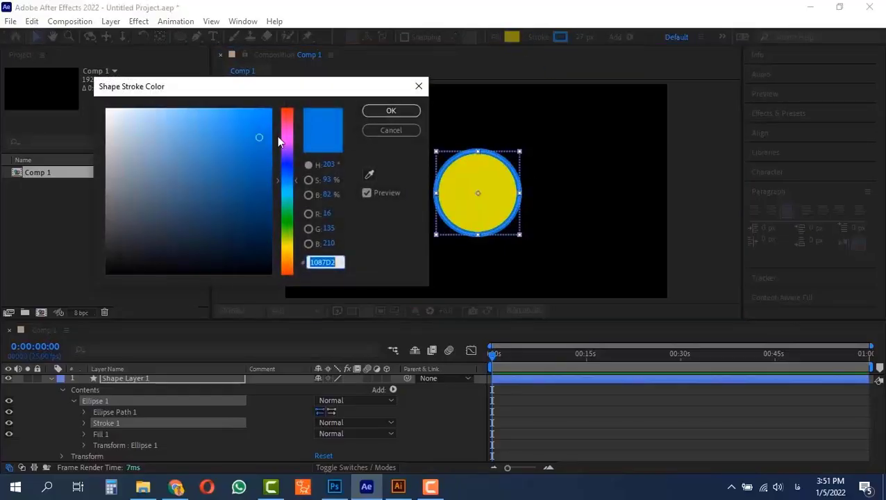
pyautogui.moveTo(282, 136)
pyautogui.mouseDown()
pyautogui.moveTo(291, 112)
pyautogui.moveTo(293, 273)
pyautogui.moveTo(285, 164)
pyautogui.mouseUp()
pyautogui.click(391, 111)
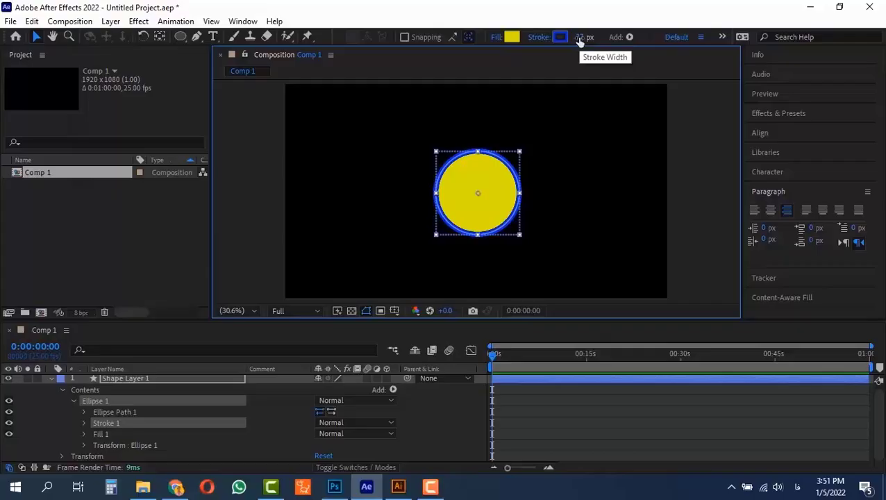
pyautogui.moveTo(577, 37)
pyautogui.mouseDown()
pyautogui.moveTo(796, 55)
pyautogui.moveTo(537, 70)
pyautogui.mouseUp()
pyautogui.moveTo(577, 39)
pyautogui.mouseDown()
pyautogui.moveTo(604, 45)
pyautogui.moveTo(495, 114)
pyautogui.mouseUp()
pyautogui.moveTo(578, 39)
pyautogui.mouseDown()
pyautogui.moveTo(610, 43)
pyautogui.moveTo(508, 46)
pyautogui.moveTo(564, 44)
pyautogui.moveTo(530, 48)
pyautogui.moveTo(337, 204)
pyautogui.mouseUp()
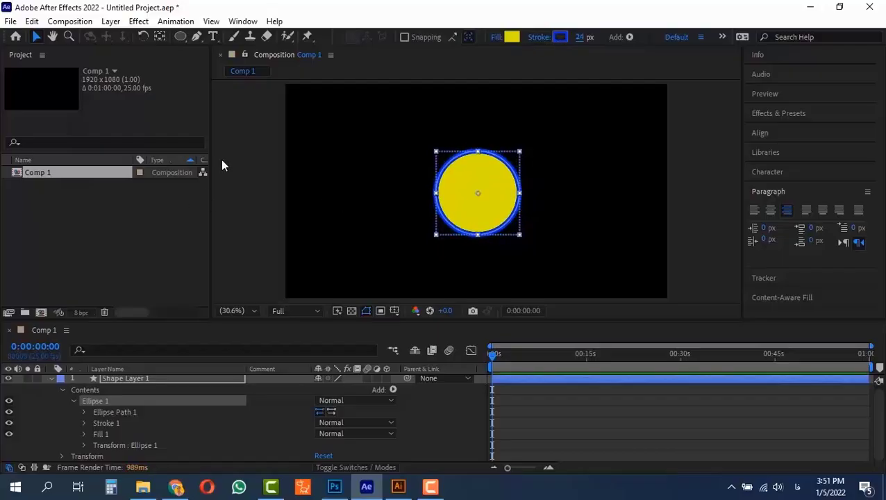
# Draw a square to the left of the circle with the Rectangle tool, in the same shape layer and about the circle's size
pyautogui.click(182, 36)
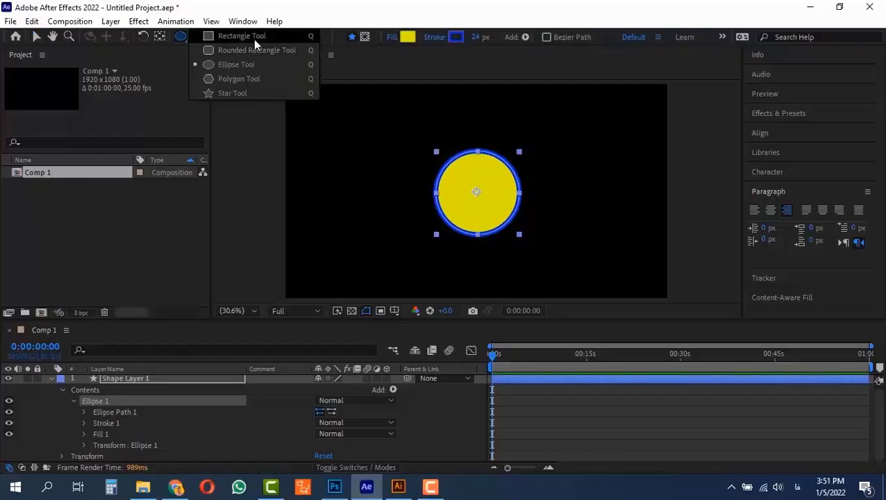
pyautogui.click(253, 39)
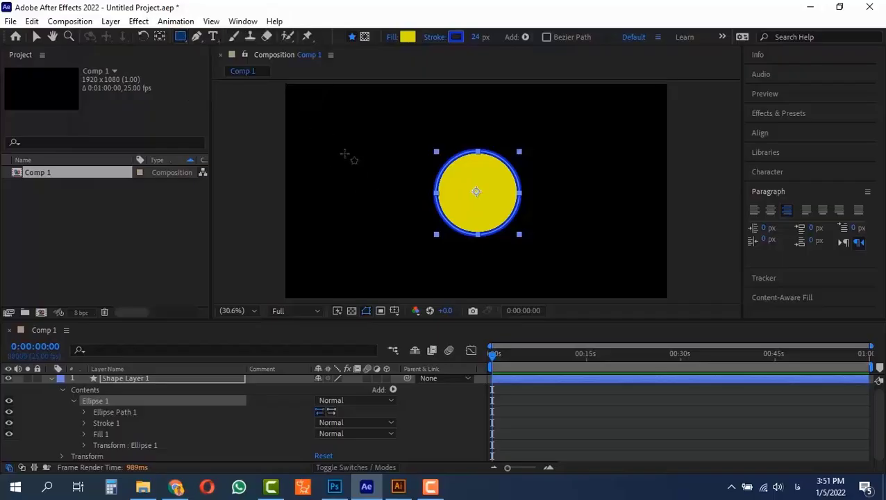
pyautogui.moveTo(327, 126)
pyautogui.mouseDown()
pyautogui.moveTo(386, 200)
pyautogui.moveTo(412, 192)
pyautogui.moveTo(418, 205)
pyautogui.moveTo(361, 135)
pyautogui.moveTo(355, 139)
pyautogui.moveTo(460, 193)
pyautogui.moveTo(410, 191)
pyautogui.moveTo(420, 198)
pyautogui.moveTo(413, 202)
pyautogui.mouseUp()
pyautogui.press('space')
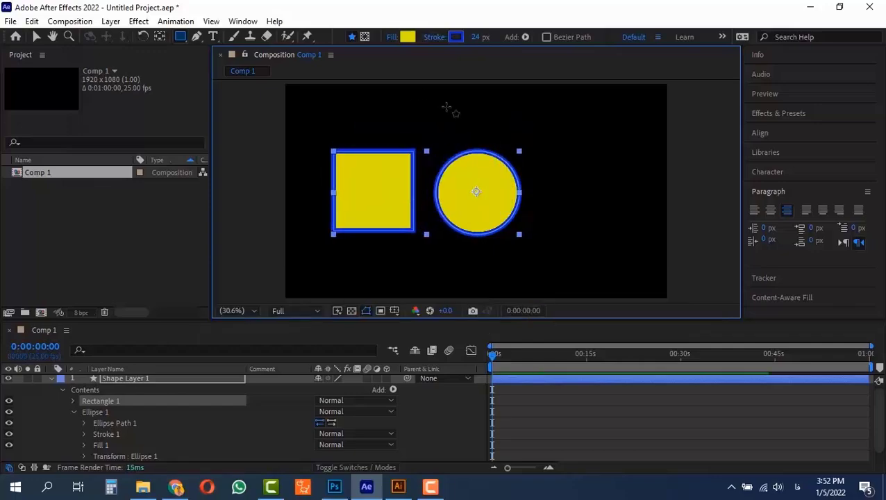
# Set the square's fill type to None and change its stroke color to orange-red
pyautogui.click(391, 38)
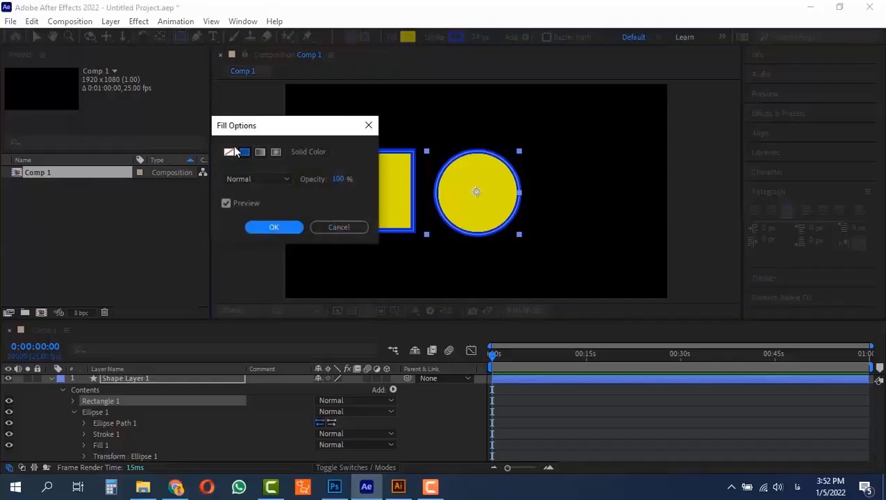
pyautogui.click(229, 150)
pyautogui.click(273, 230)
pyautogui.click(460, 38)
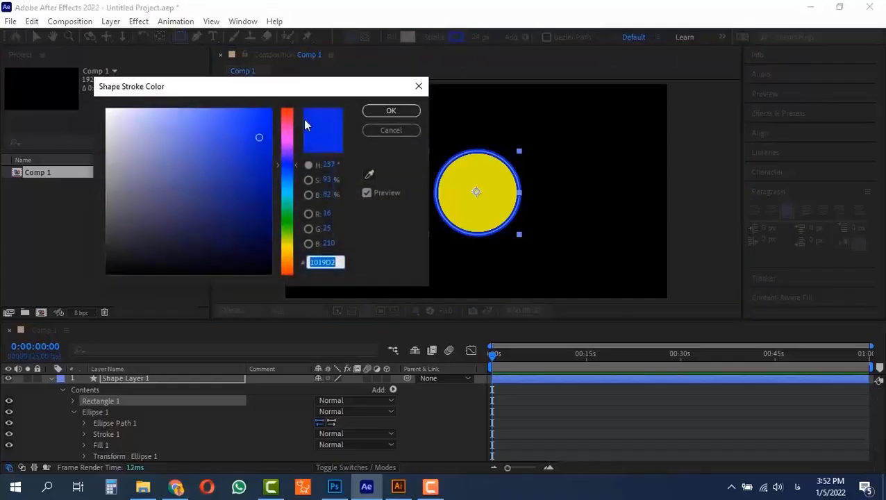
pyautogui.click(286, 266)
pyautogui.click(387, 111)
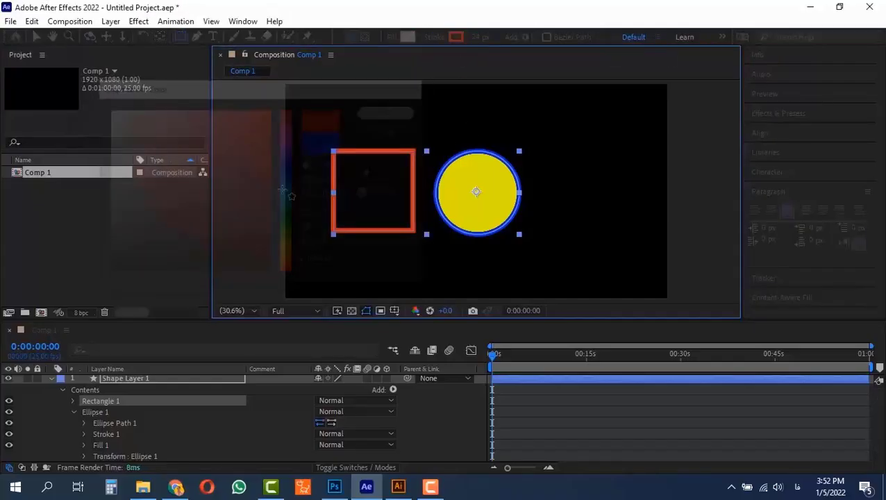
# Draw a rounded rectangle to the right of the circle with the Rounded Rectangle tool, slightly wider than the square
pyautogui.click(179, 37)
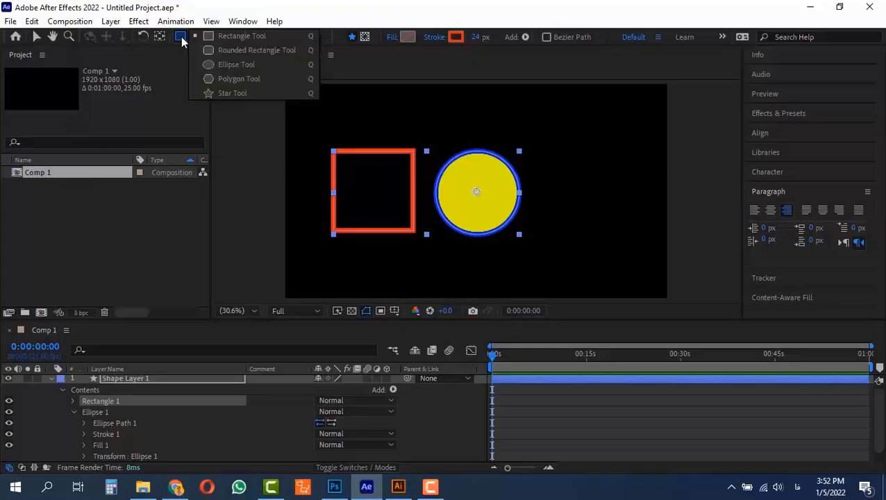
pyautogui.click(253, 55)
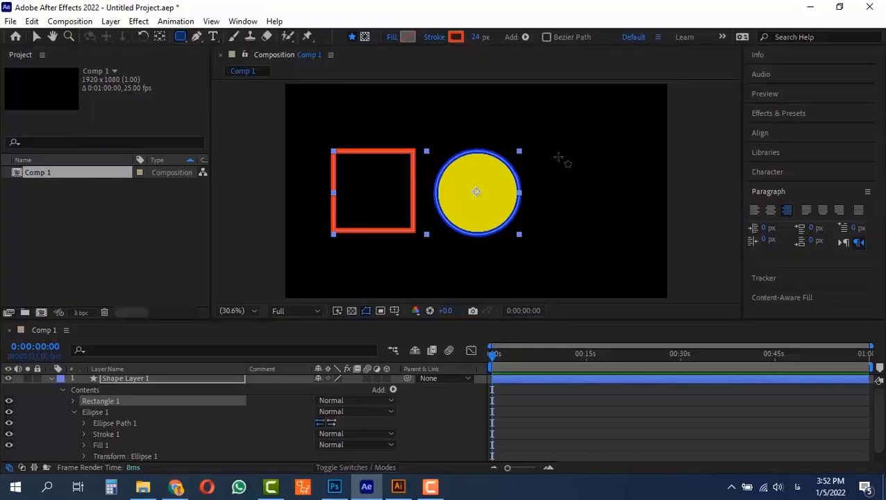
pyautogui.moveTo(558, 157); pyautogui.dragTo(628, 228)
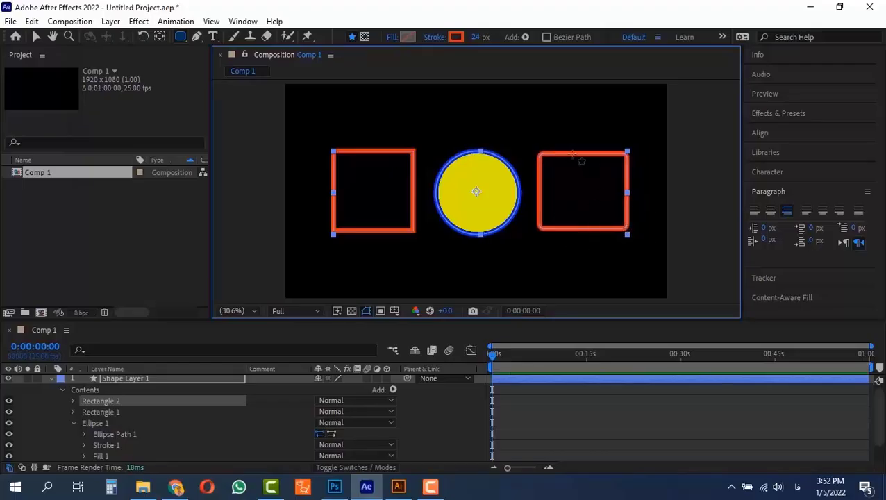
# Draw a polygon with the Polygon tool so that it overlaps the upper edge of the rounded rectangle
pyautogui.scroll(4, 642, 218)
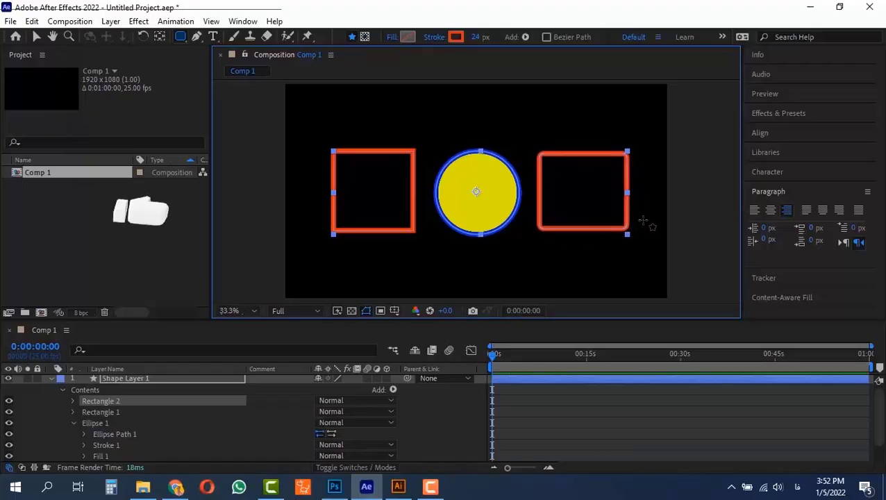
pyautogui.scroll(-4, 642, 206)
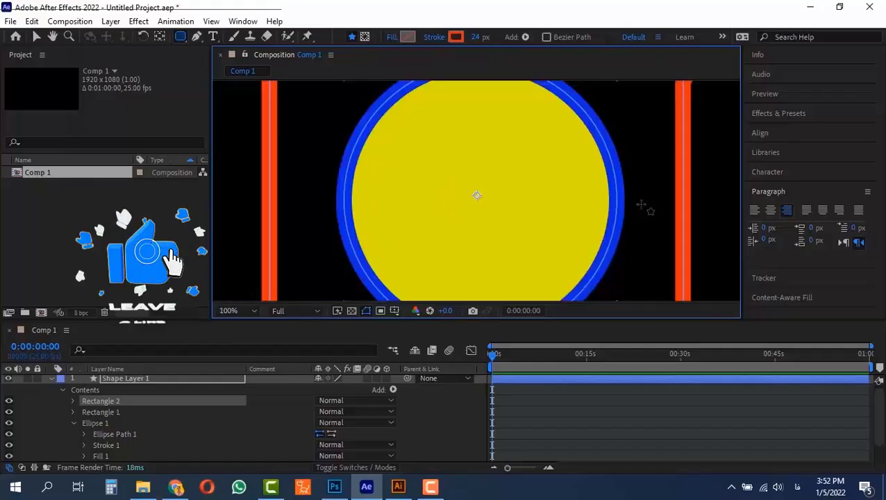
pyautogui.moveTo(577, 181); pyautogui.dragTo(388, 201)
pyautogui.scroll(-3, 403, 194)
pyautogui.scroll(2, 404, 193)
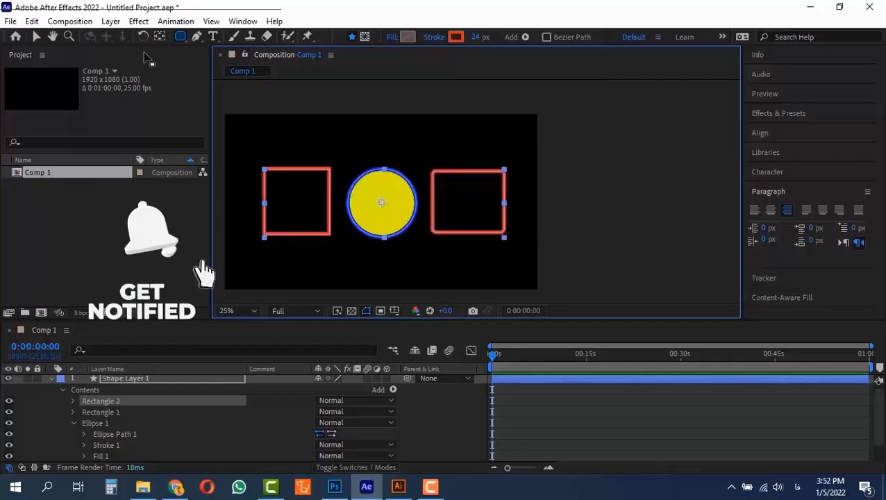
pyautogui.click(180, 36)
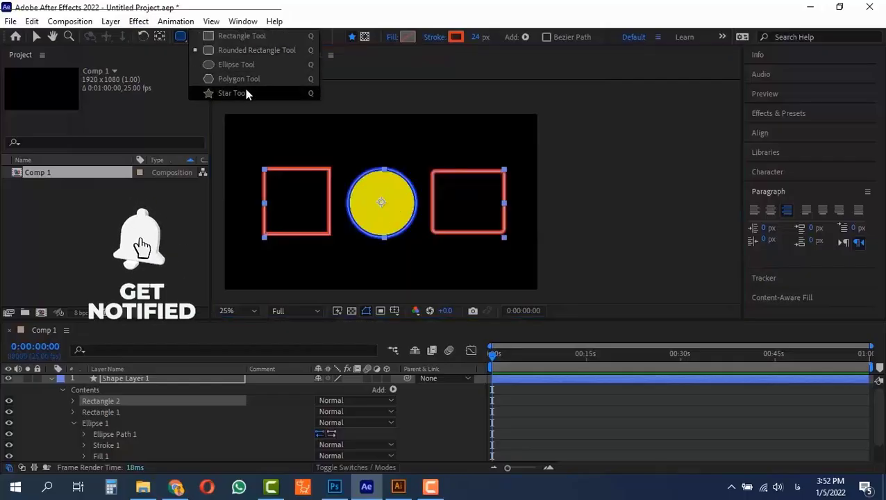
pyautogui.click(285, 85)
pyautogui.moveTo(369, 124)
pyautogui.mouseDown()
pyautogui.moveTo(340, 241)
pyautogui.moveTo(327, 247)
pyautogui.moveTo(459, 264)
pyautogui.moveTo(494, 230)
pyautogui.moveTo(485, 188)
pyautogui.moveTo(493, 175)
pyautogui.moveTo(521, 198)
pyautogui.moveTo(484, 178)
pyautogui.moveTo(495, 188)
pyautogui.moveTo(506, 180)
pyautogui.mouseUp()
pyautogui.press('shift')
pyautogui.press('space')
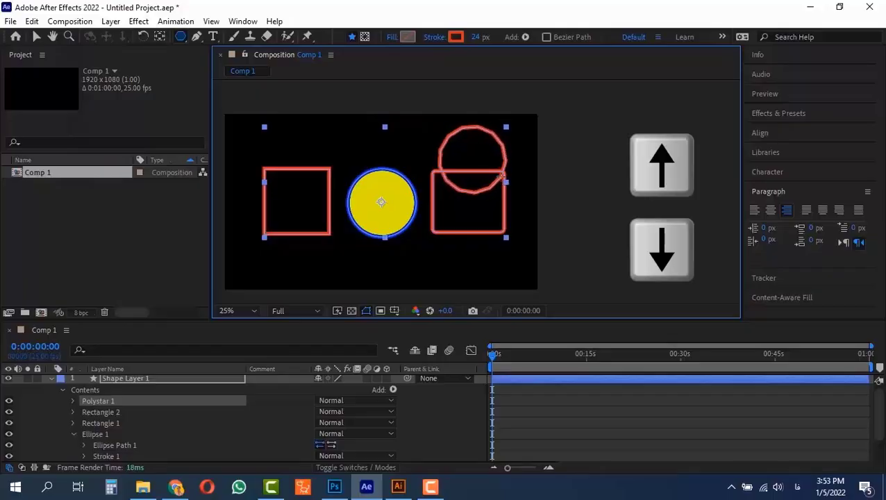
# Shrink the polygon slightly and raise its number of sides until it looks like a smooth circle
pyautogui.press('Down')
pyautogui.moveTo(503, 175)
pyautogui.mouseDown()
pyautogui.moveTo(495, 147)
pyautogui.moveTo(494, 178)
pyautogui.moveTo(495, 162)
pyautogui.moveTo(505, 180)
pyautogui.moveTo(490, 166)
pyautogui.moveTo(523, 178)
pyautogui.moveTo(498, 160)
pyautogui.mouseUp()
pyautogui.press('Down')
pyautogui.press('Up')
pyautogui.press('Up')
pyautogui.press('Up')
pyautogui.press('Up')
pyautogui.press('Up')
pyautogui.press('Up')
pyautogui.press('Up')
pyautogui.press('Up')
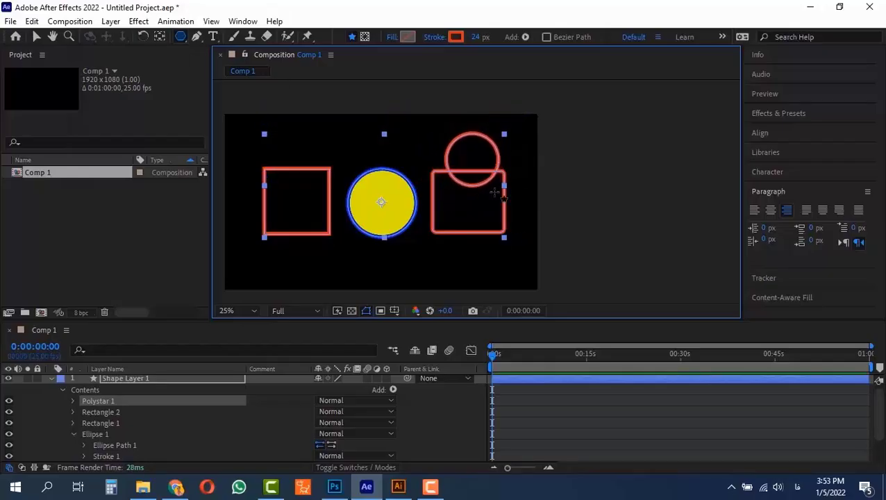
# Draw a second polygon overlapping the upper edge of the square, slightly rotated, and reduce it to six sides
pyautogui.moveTo(180, 36); pyautogui.dragTo(262, 89)
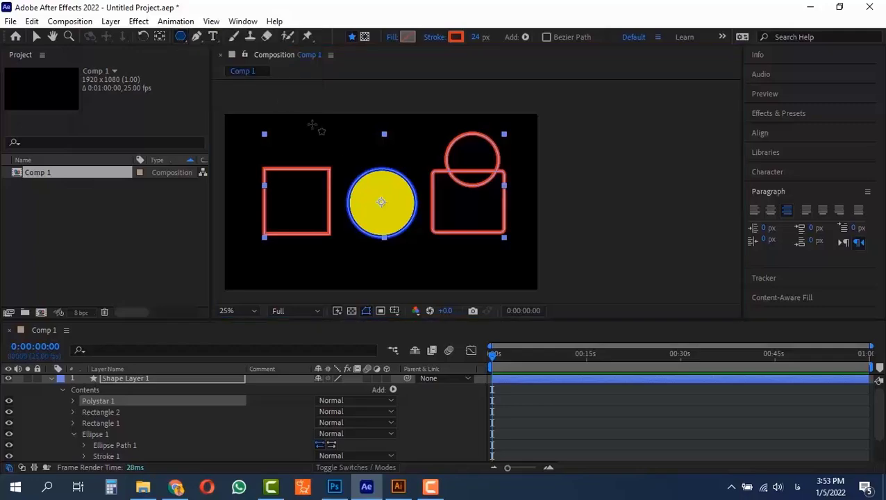
pyautogui.moveTo(316, 116); pyautogui.dragTo(339, 126)
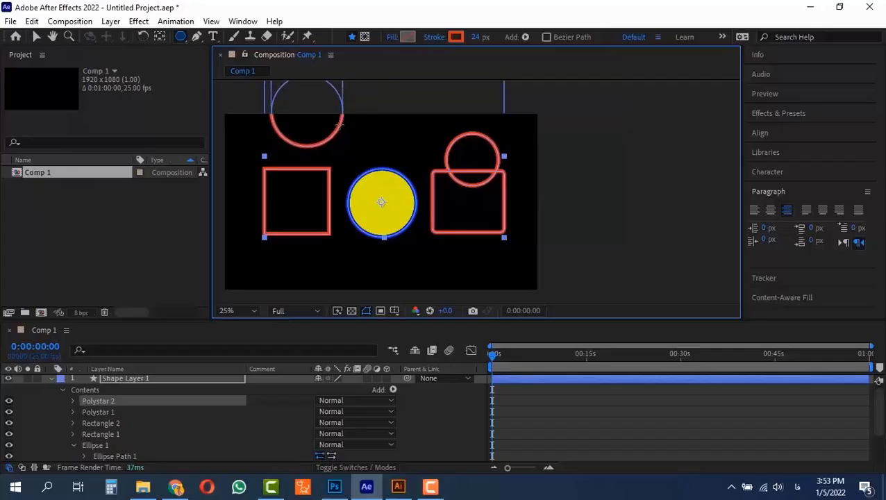
pyautogui.moveTo(340, 125); pyautogui.dragTo(322, 182)
pyautogui.press('Down')
pyautogui.press('Down')
pyautogui.press('Down')
pyautogui.press('Down')
pyautogui.press('Down')
pyautogui.press('Down')
pyautogui.press('Down')
pyautogui.press('Down')
# Draw a star above the yellow circle with the Star tool, trying more and fewer points and settling on six
pyautogui.moveTo(181, 37); pyautogui.dragTo(223, 92)
pyautogui.moveTo(375, 143); pyautogui.dragTo(406, 161)
pyautogui.press('Up')
pyautogui.press('Up')
pyautogui.press('Up')
pyautogui.press('Up')
pyautogui.press('Up')
pyautogui.press('Up')
pyautogui.press('Up')
pyautogui.press('Up')
pyautogui.press('Down')
pyautogui.press('Down')
pyautogui.press('Down')
pyautogui.press('Down')
pyautogui.press('Down')
pyautogui.press('Down')
pyautogui.press('Down')
pyautogui.press('Down')
pyautogui.press('Down')
pyautogui.press('Down')
pyautogui.press('Down')
pyautogui.press('Up')
pyautogui.press('Down')
pyautogui.press('Up')
pyautogui.press('Down')
pyautogui.press('Up')
pyautogui.press('Up')
pyautogui.press('Up')
pyautogui.press('Up')
pyautogui.press('Up')
pyautogui.press('Up')
pyautogui.press('Up')
pyautogui.press('Up')
pyautogui.press('Up')
pyautogui.press('Up')
pyautogui.press('Up')
pyautogui.press('Up')
pyautogui.press('Up')
pyautogui.press('Up')
pyautogui.press('Up')
pyautogui.press('Up')
pyautogui.press('Up')
pyautogui.press('Up')
pyautogui.press('Up')
pyautogui.press('Up')
pyautogui.press('Up')
pyautogui.press('Up')
pyautogui.press('Up')
pyautogui.press('Up')
pyautogui.press('Up')
pyautogui.press('Down')
pyautogui.press('Down')
pyautogui.press('Down')
pyautogui.press('Down')
pyautogui.press('Down')
pyautogui.press('Down')
pyautogui.press('Down')
pyautogui.press('Down')
pyautogui.press('Down')
pyautogui.press('Down')
pyautogui.press('Down')
pyautogui.press('Down')
pyautogui.press('Down')
pyautogui.press('Down')
pyautogui.press('Down')
pyautogui.press('Down')
pyautogui.press('Down')
pyautogui.press('Down')
pyautogui.press('Down')
pyautogui.press('Down')
pyautogui.press('Down')
pyautogui.press('Down')
pyautogui.press('Down')
pyautogui.press('Down')
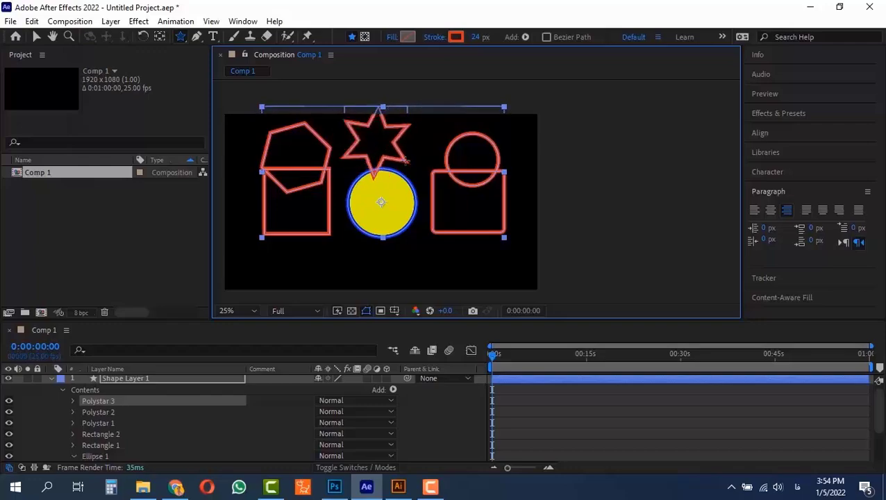
pyautogui.click(183, 38)
pyautogui.click(238, 93)
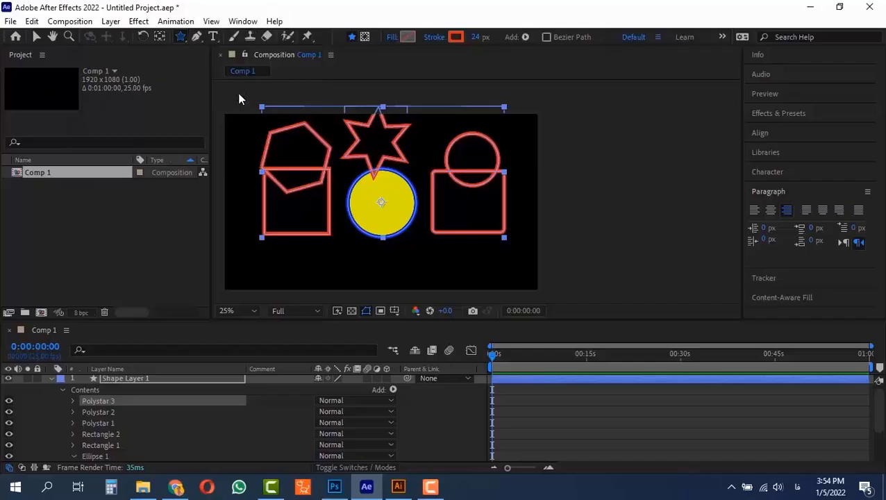
# Find and open the Windows On-Screen Keyboard to look at its keys, and minimize it
pyautogui.click(48, 487)
pyautogui.write('key')
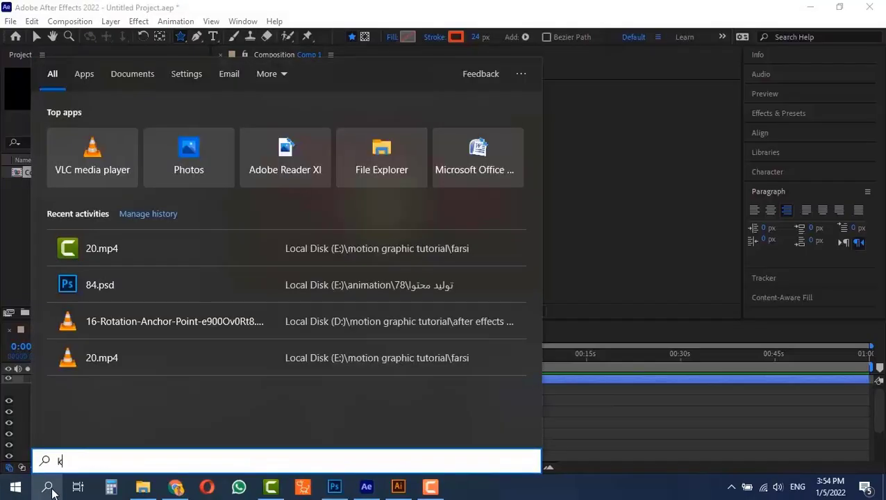
pyautogui.press('Return')
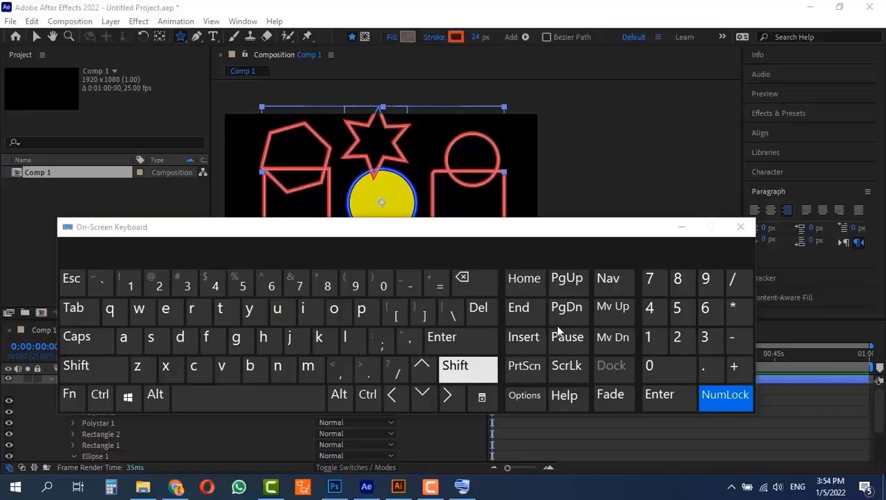
pyautogui.click(681, 226)
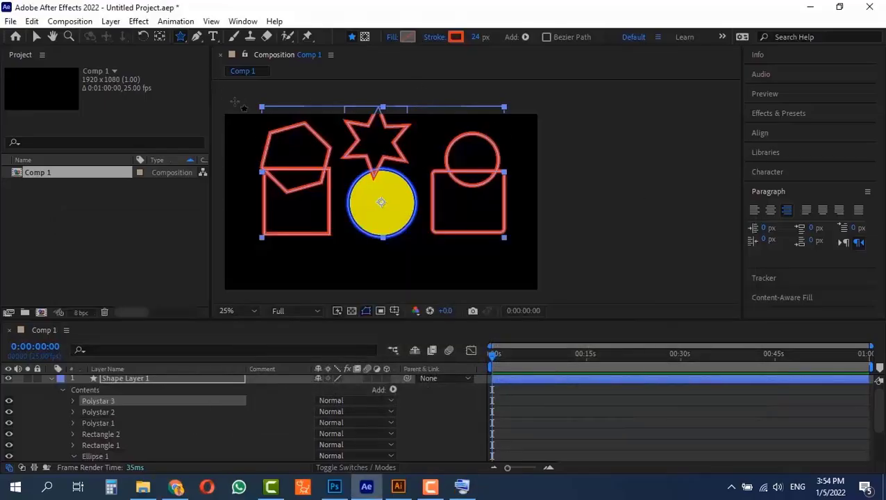
# Select all the drawn shapes in the composition and delete their shape layer
pyautogui.click(36, 36)
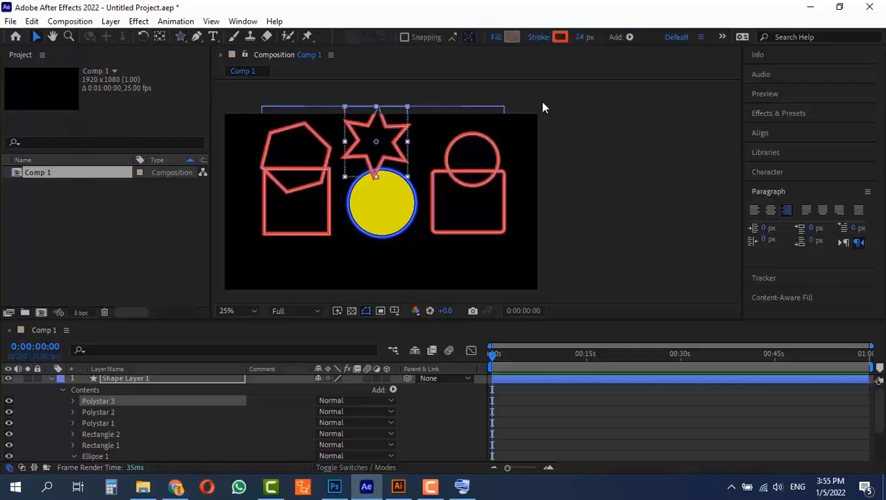
pyautogui.moveTo(541, 102); pyautogui.dragTo(253, 273)
pyautogui.press('Delete')
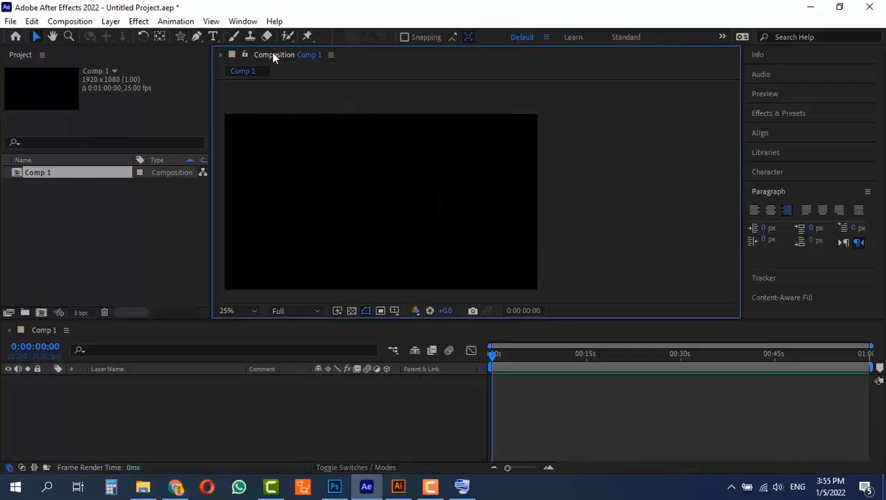
# Create an empty shape layer and delete it from the composition
pyautogui.click(111, 22)
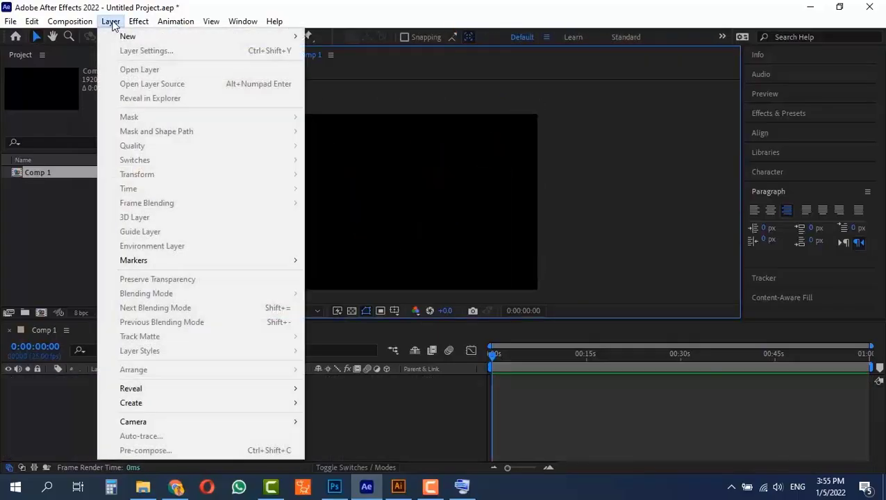
pyautogui.moveTo(127, 39)
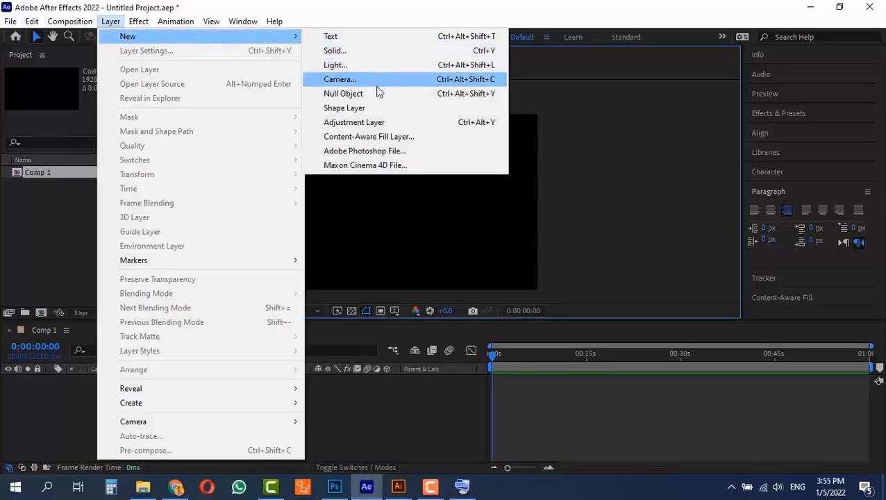
pyautogui.click(359, 112)
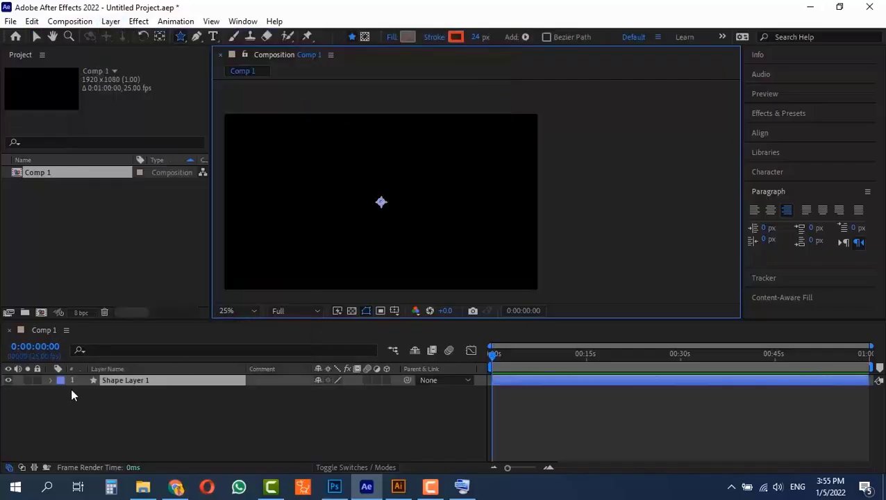
pyautogui.click(122, 379)
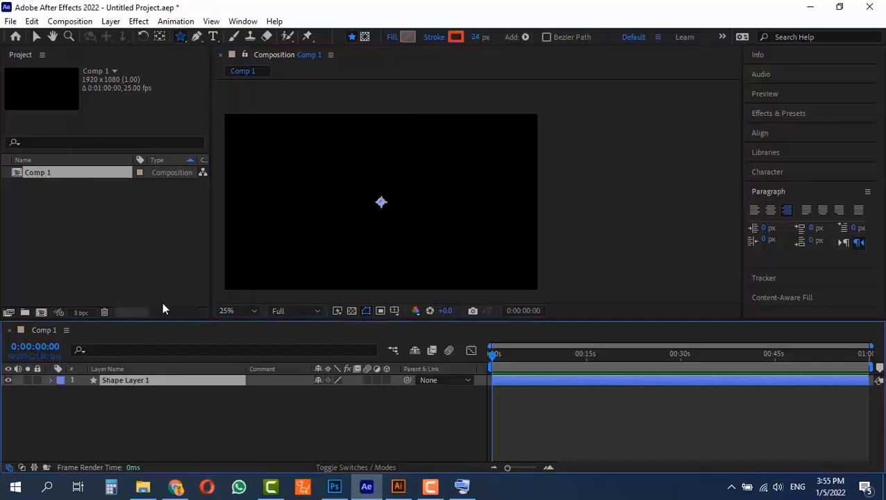
pyautogui.press('Delete')
# Create a new empty shape layer in the composition and expand its properties in the timeline
pyautogui.rightClick(137, 393)
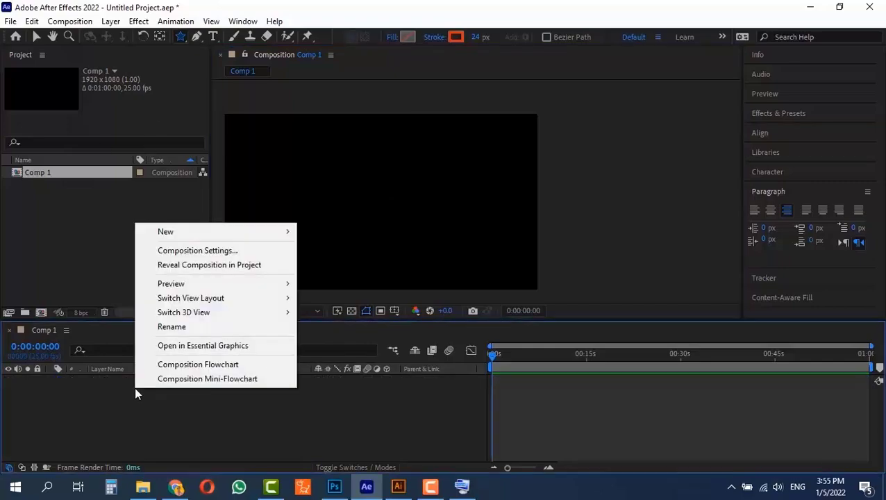
pyautogui.moveTo(247, 233)
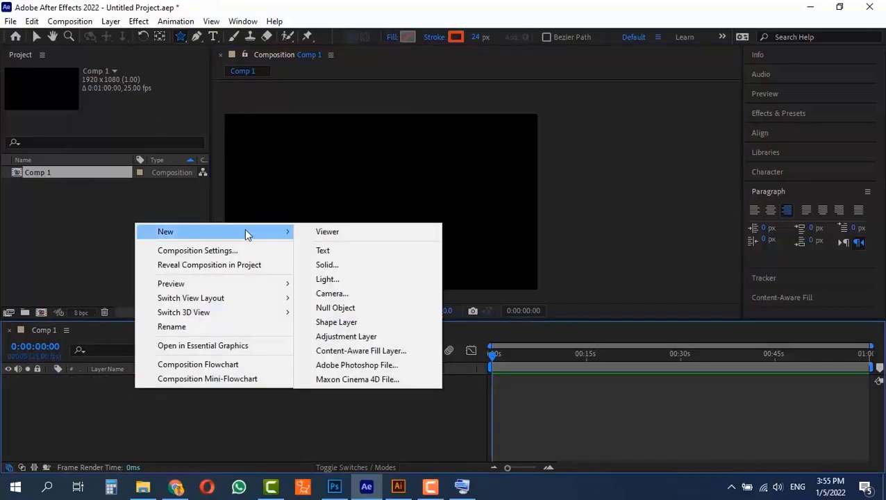
pyautogui.click(336, 324)
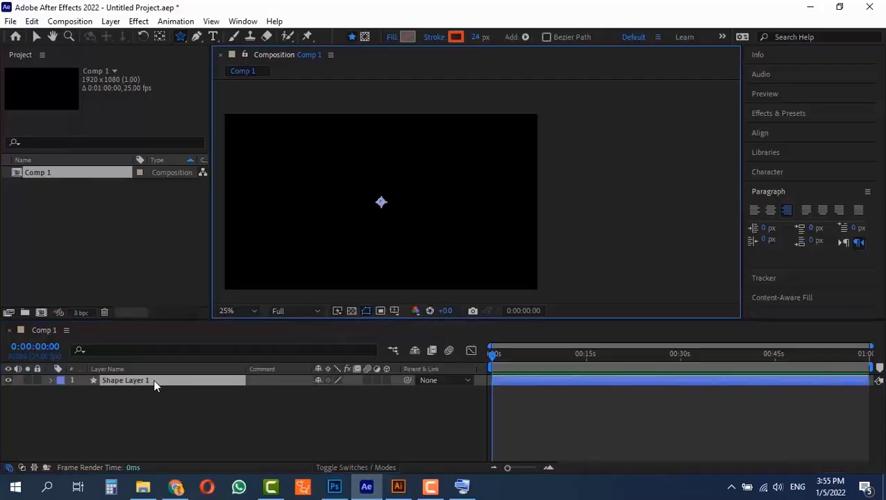
pyautogui.click(50, 380)
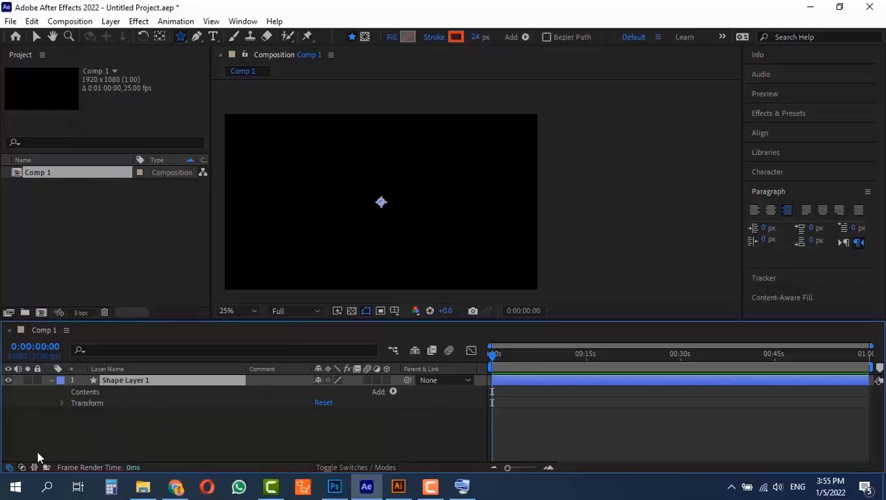
# Add a Rectangle path to the contents of the empty shape layer, with the layer switches shown
pyautogui.click(10, 468)
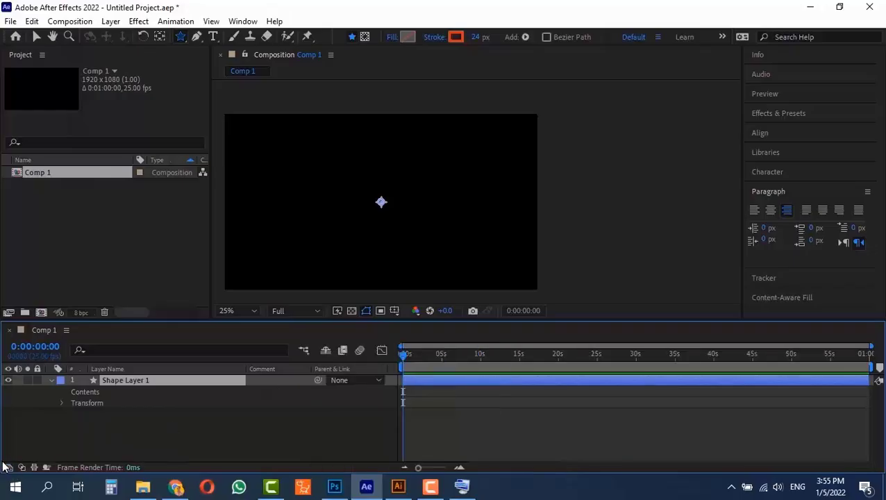
pyautogui.click(9, 468)
pyautogui.click(393, 392)
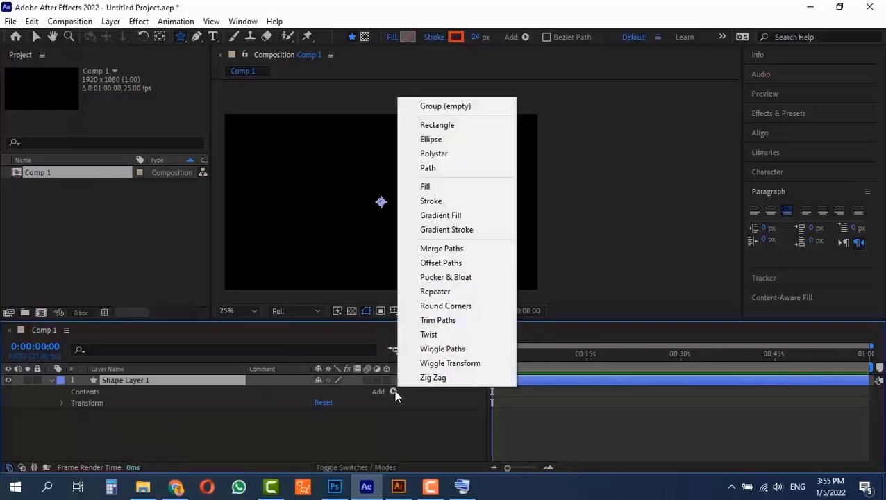
pyautogui.click(465, 129)
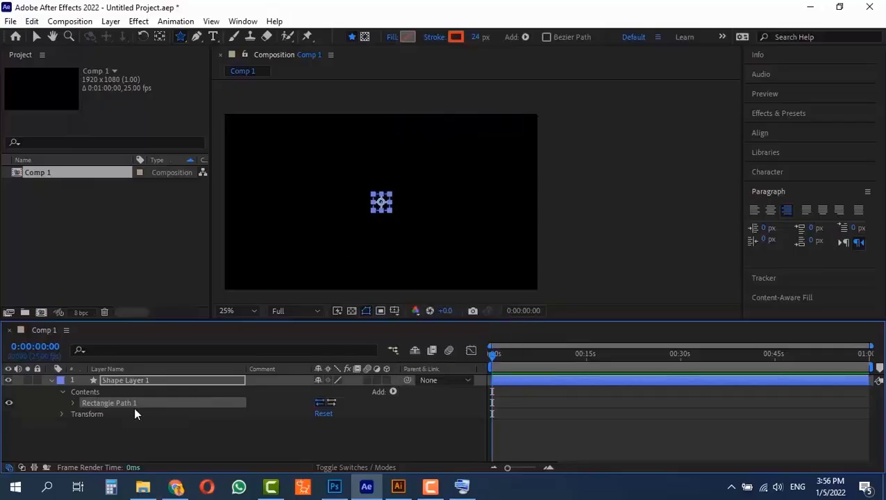
# Add a Fill and a Stroke to the contents of the rectangle's shape layer
pyautogui.click(393, 392)
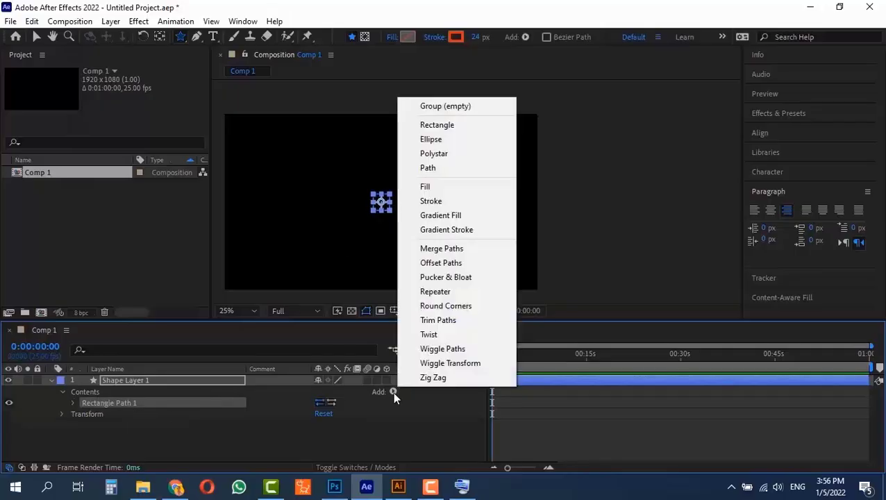
pyautogui.click(453, 190)
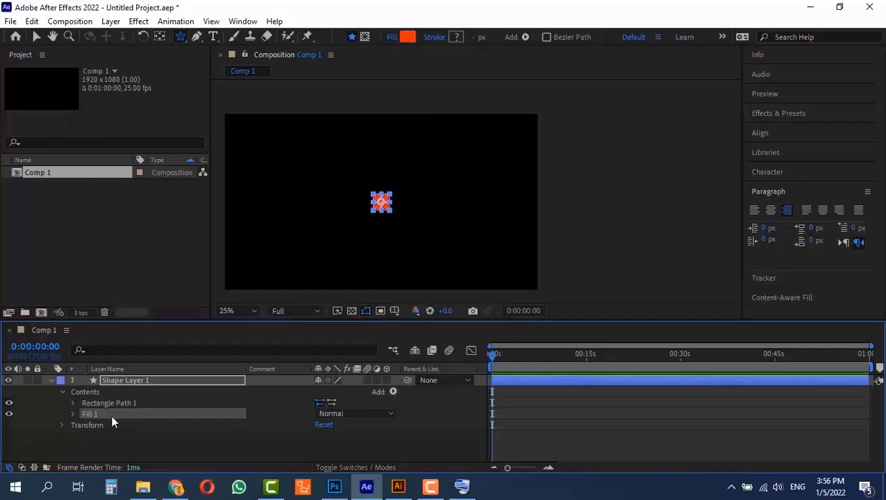
pyautogui.click(393, 392)
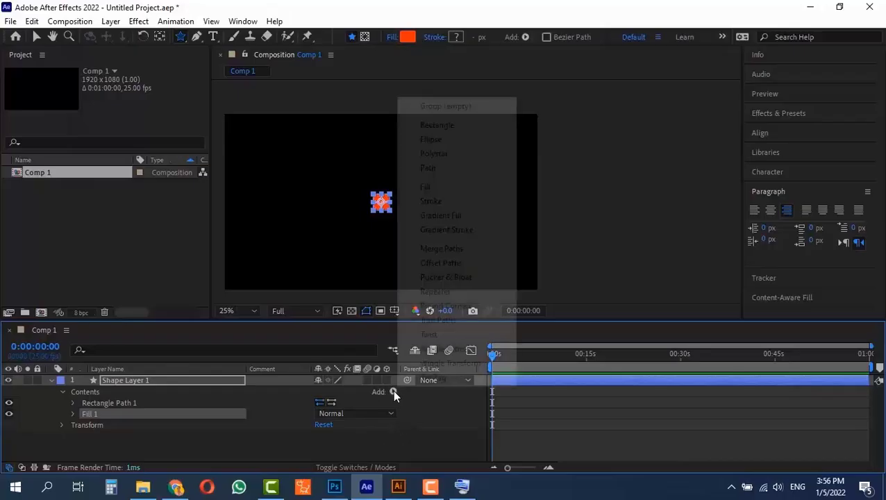
pyautogui.click(441, 202)
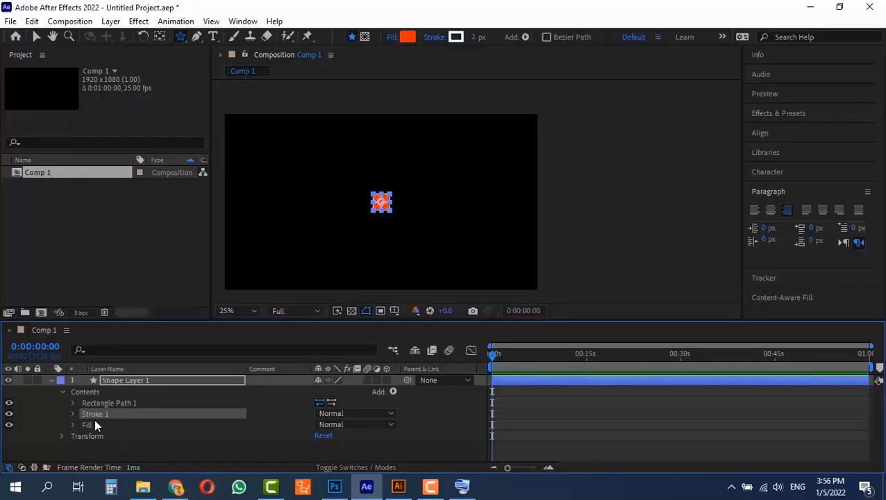
# Enlarge the rectangle path proportionally to about 472 by 472 and set its stroke width to 8 px
pyautogui.click(72, 402)
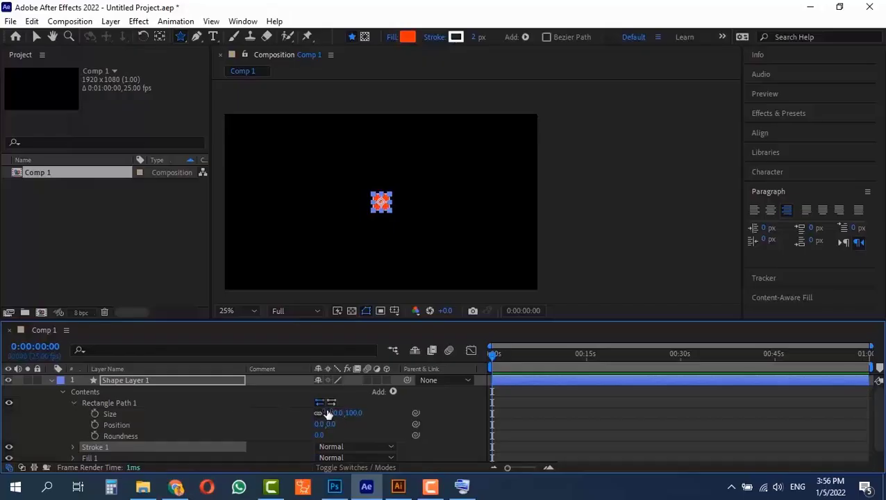
pyautogui.moveTo(329, 413)
pyautogui.mouseDown()
pyautogui.moveTo(417, 413)
pyautogui.moveTo(332, 417)
pyautogui.mouseUp()
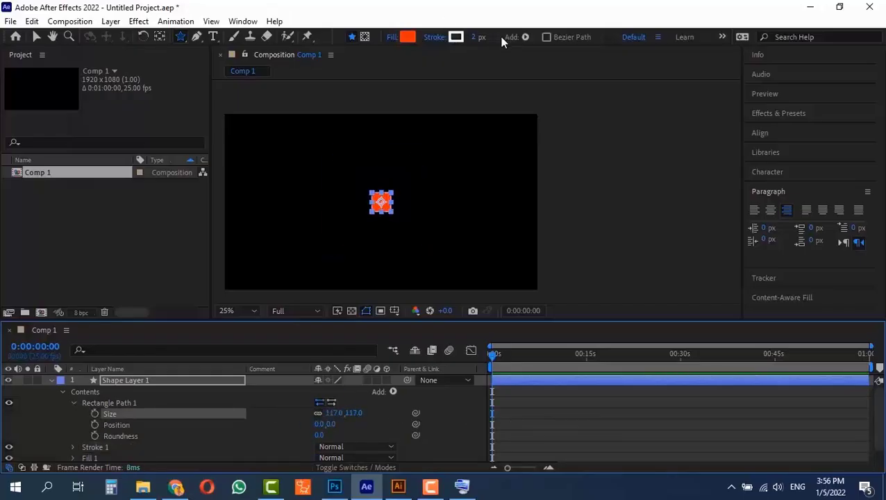
pyautogui.moveTo(474, 38); pyautogui.dragTo(479, 39)
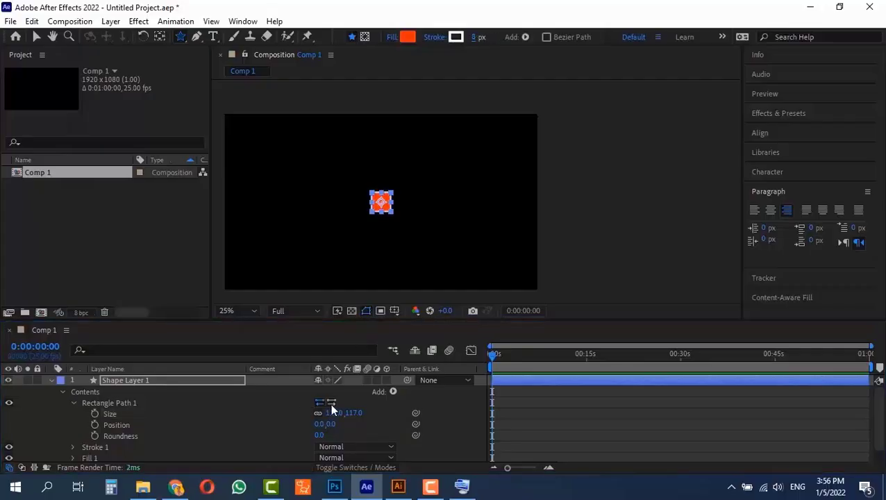
pyautogui.moveTo(331, 413)
pyautogui.mouseDown()
pyautogui.moveTo(368, 414)
pyautogui.moveTo(276, 417)
pyautogui.mouseUp()
pyautogui.moveTo(327, 412)
pyautogui.mouseDown()
pyautogui.moveTo(340, 413)
pyautogui.moveTo(313, 411)
pyautogui.mouseUp()
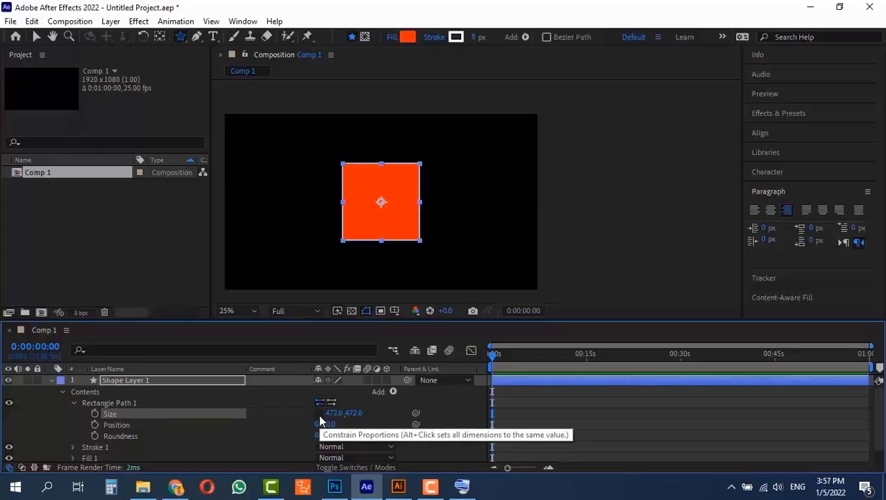
# Unlink the rectangle's size proportions, resize it to about 804 by 648, shift its position to 14, 0, and set its roundness to 65
pyautogui.click(319, 415)
pyautogui.moveTo(329, 414); pyautogui.dragTo(221, 415)
pyautogui.click(319, 412)
pyautogui.click(318, 413)
pyautogui.moveTo(331, 415); pyautogui.dragTo(381, 427)
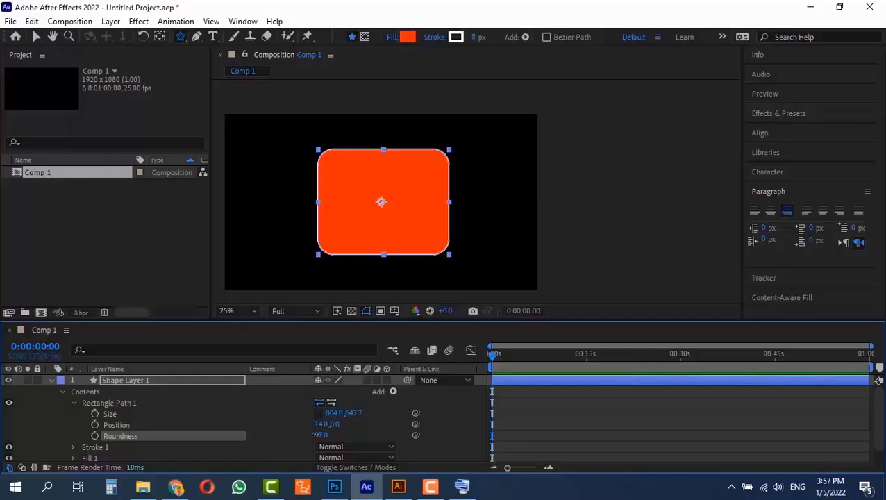
# Change the rectangle's stroke colour to yellow and increase its stroke width to 60 px
pyautogui.click(73, 448)
pyautogui.scroll(-2, 233, 425)
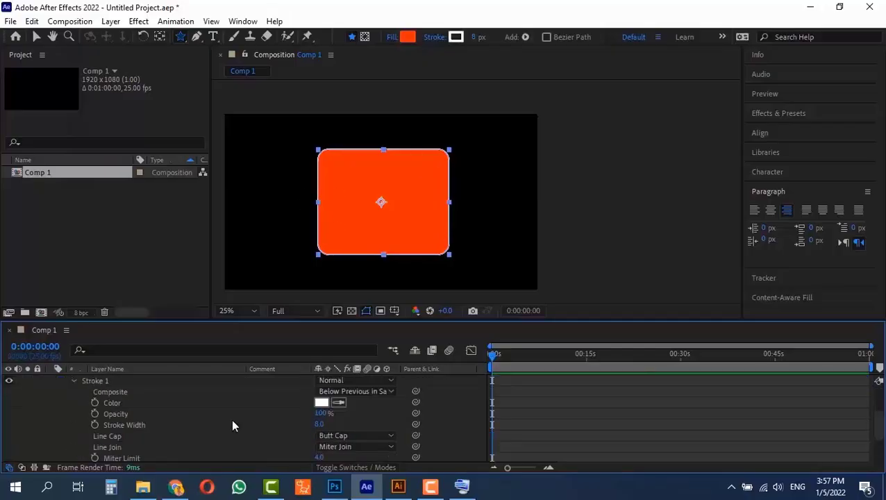
pyautogui.click(321, 403)
pyautogui.moveTo(283, 206); pyautogui.dragTo(289, 243)
pyautogui.click(269, 122)
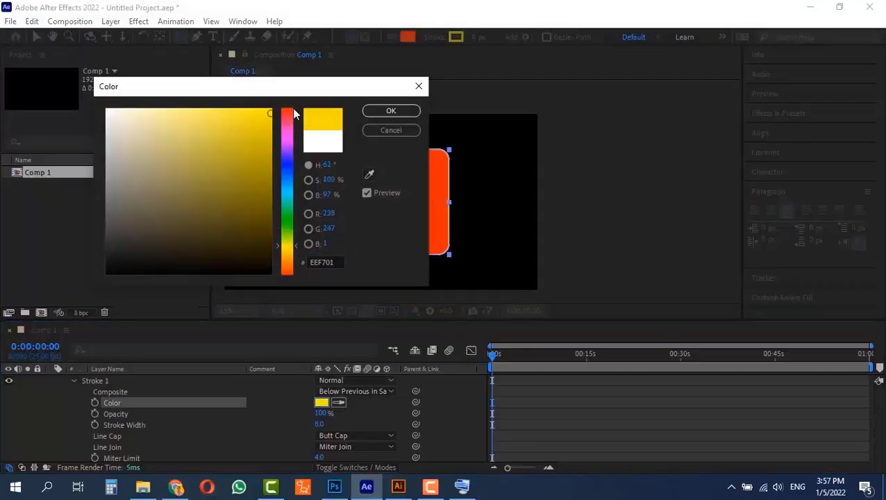
pyautogui.click(400, 114)
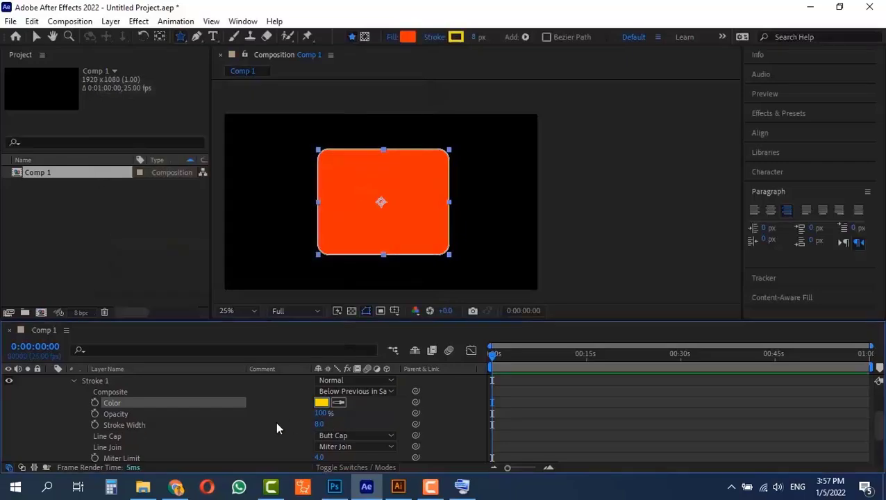
pyautogui.moveTo(316, 429)
pyautogui.mouseDown()
pyautogui.moveTo(375, 334)
pyautogui.moveTo(417, 230)
pyautogui.moveTo(431, 139)
pyautogui.moveTo(459, 59)
pyautogui.mouseUp()
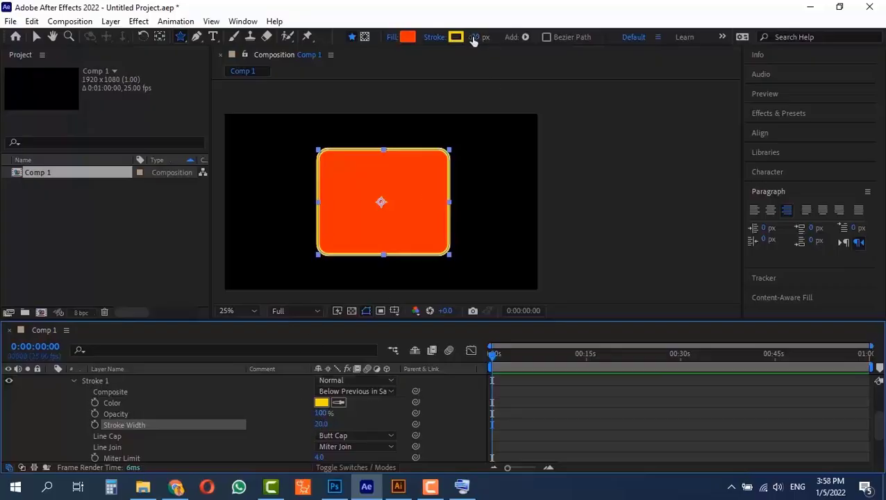
pyautogui.moveTo(474, 41); pyautogui.dragTo(493, 40)
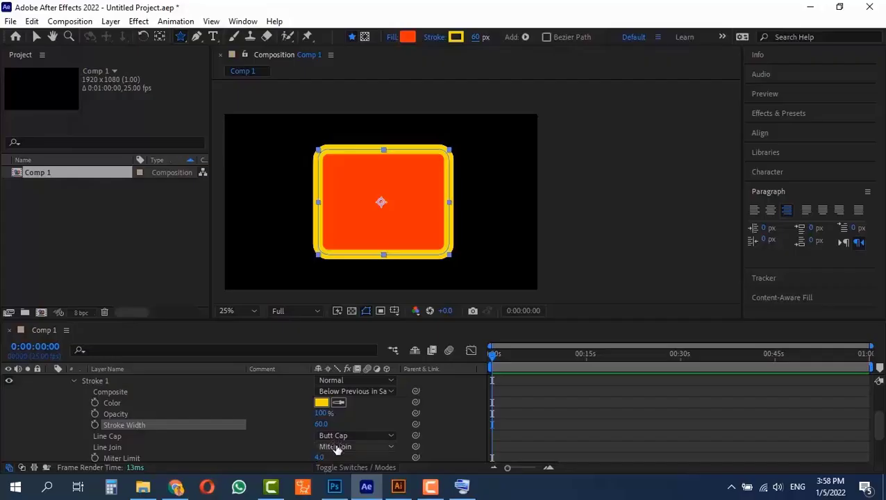
# Expand the rectangle's Fill properties and change the fill colour to blue
pyautogui.scroll(-1, 139, 436)
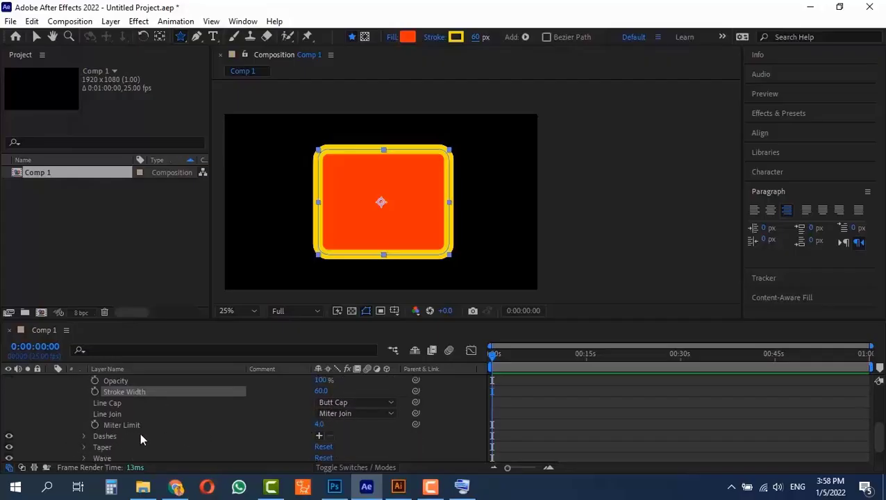
pyautogui.scroll(-1, 140, 433)
pyautogui.click(78, 446)
pyautogui.scroll(-2, 81, 426)
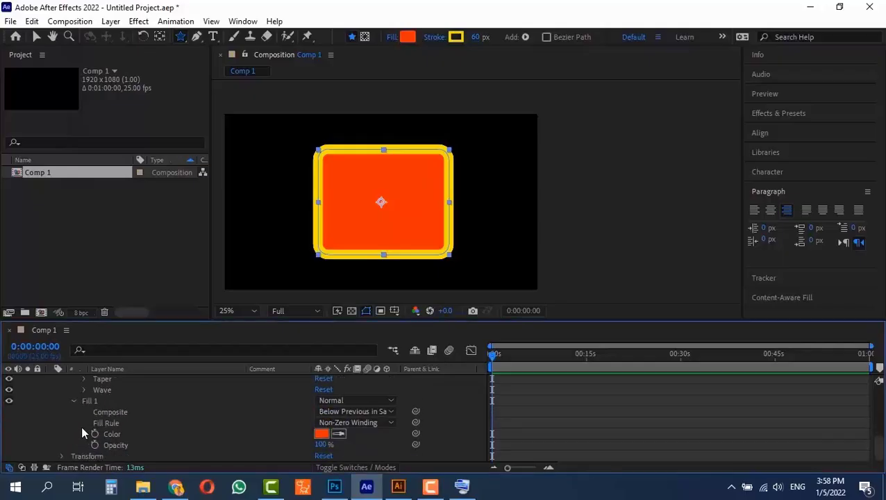
pyautogui.click(321, 433)
pyautogui.moveTo(284, 86); pyautogui.dragTo(205, 87)
pyautogui.click(205, 169)
pyautogui.click(312, 111)
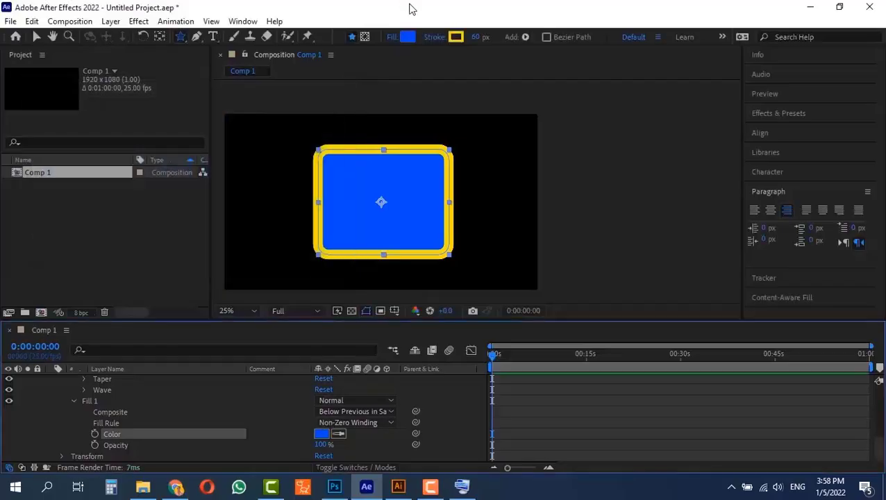
# Reduce the fill's opacity and set the stroke's opacity to 49% for a semi-transparent rectangle
pyautogui.scroll(2, 88, 427)
pyautogui.scroll(-2, 88, 431)
pyautogui.moveTo(324, 446); pyautogui.dragTo(286, 444)
pyautogui.scroll(2, 189, 432)
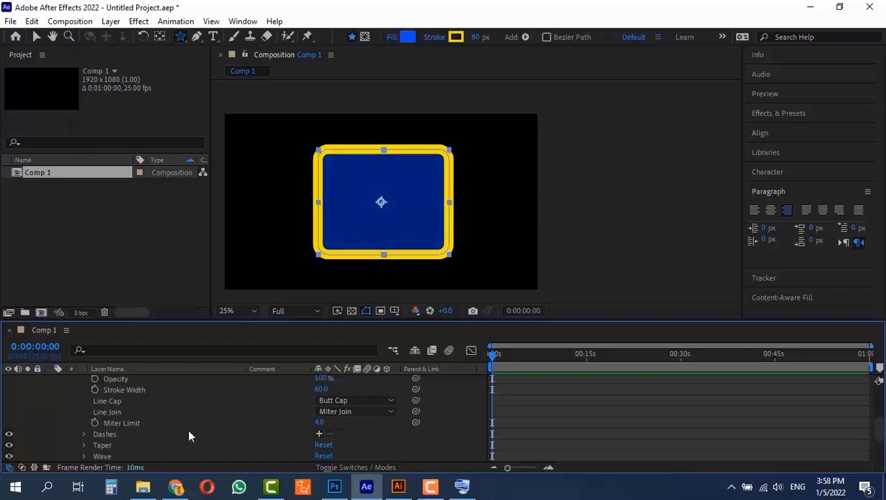
pyautogui.scroll(1, 264, 427)
pyautogui.moveTo(322, 411)
pyautogui.mouseDown()
pyautogui.moveTo(275, 411)
pyautogui.moveTo(286, 412)
pyautogui.mouseUp()
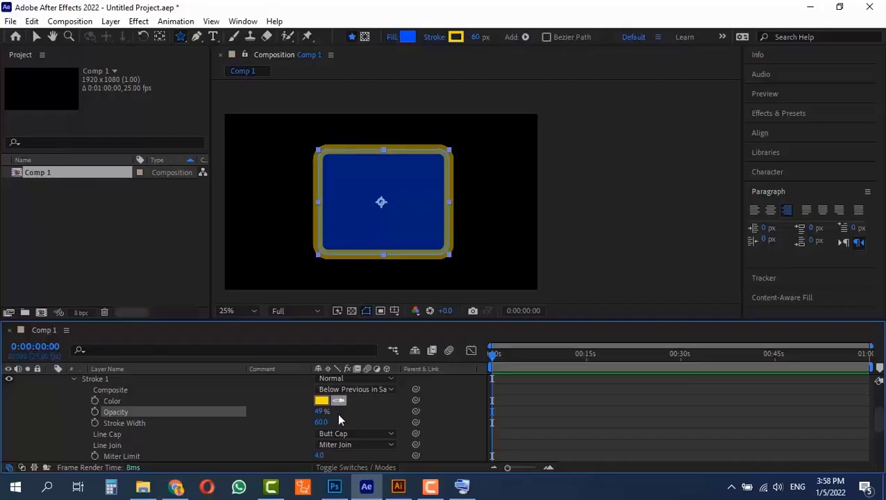
pyautogui.scroll(-3, 269, 429)
pyautogui.moveTo(302, 444); pyautogui.dragTo(328, 448)
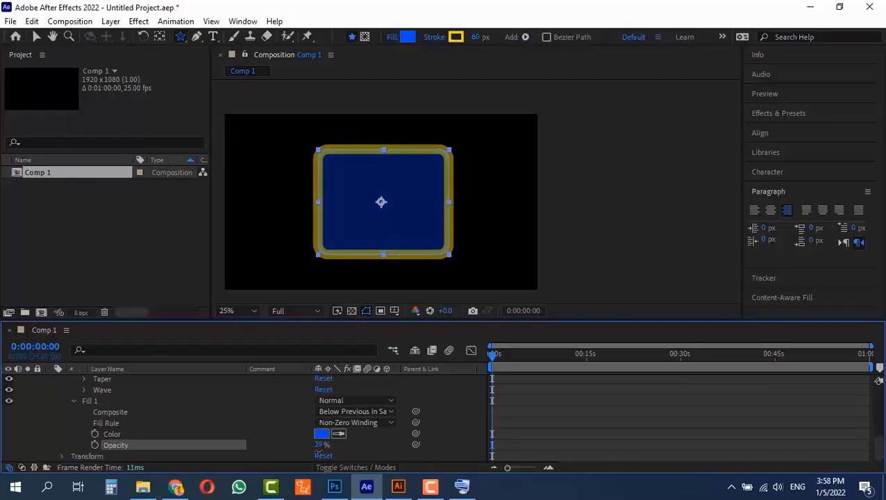
# Collapse the Rectangle Path, Stroke and Fill properties, keeping the shape layer's contents list expanded
pyautogui.scroll(5, 226, 446)
pyautogui.click(64, 389)
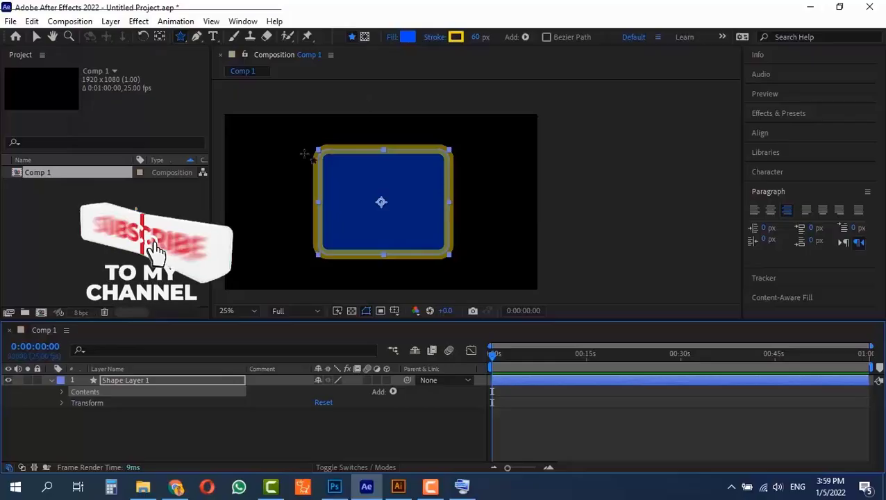
pyautogui.click(62, 392)
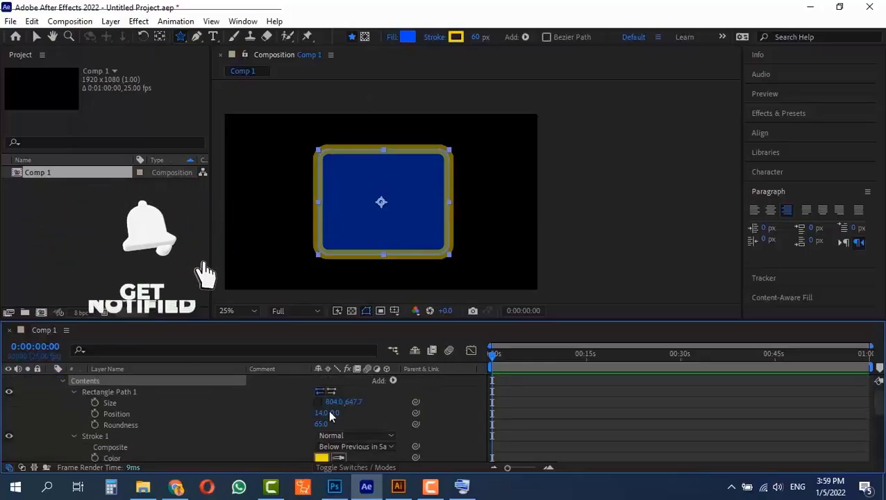
pyautogui.click(73, 391)
pyautogui.click(72, 402)
pyautogui.click(74, 415)
pyautogui.click(73, 414)
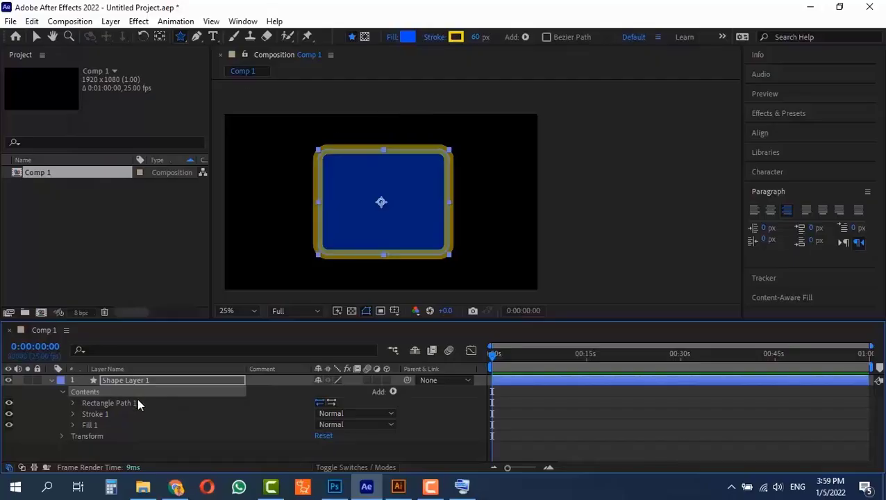
# Delete the rectangle with its stroke and fill from the shape layer, keeping the empty layer
pyautogui.press('v')
pyautogui.click(377, 173)
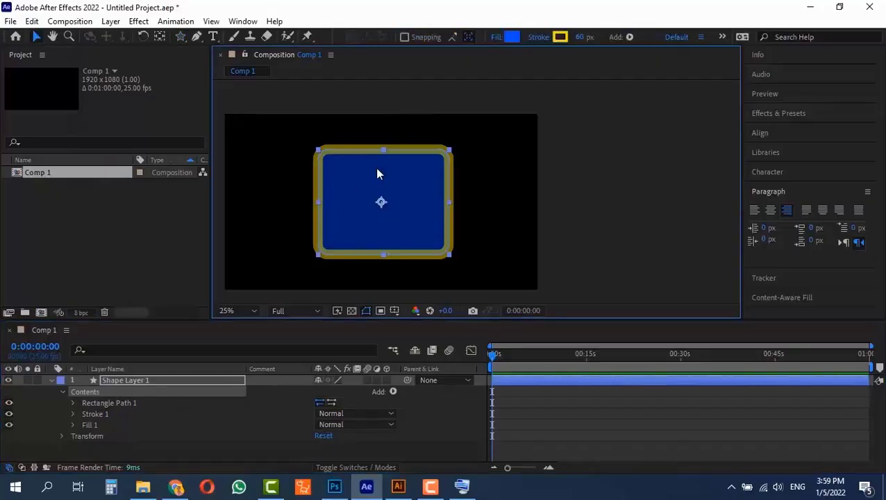
pyautogui.press('Delete')
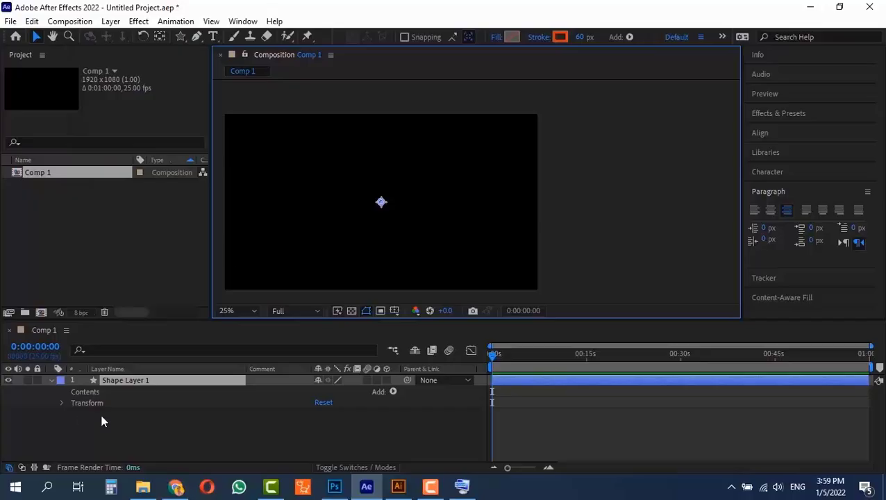
# Add an Ellipse path and a Fill to the contents of the emptied shape layer
pyautogui.click(116, 381)
pyautogui.click(393, 393)
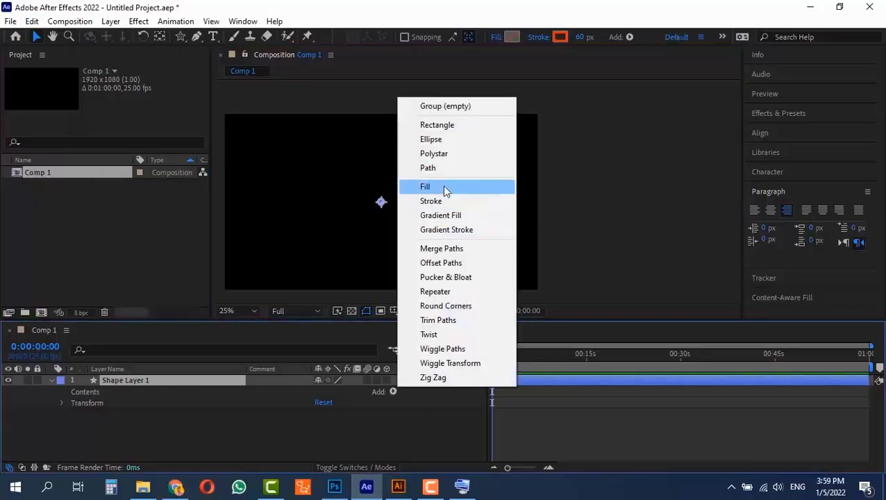
pyautogui.click(459, 145)
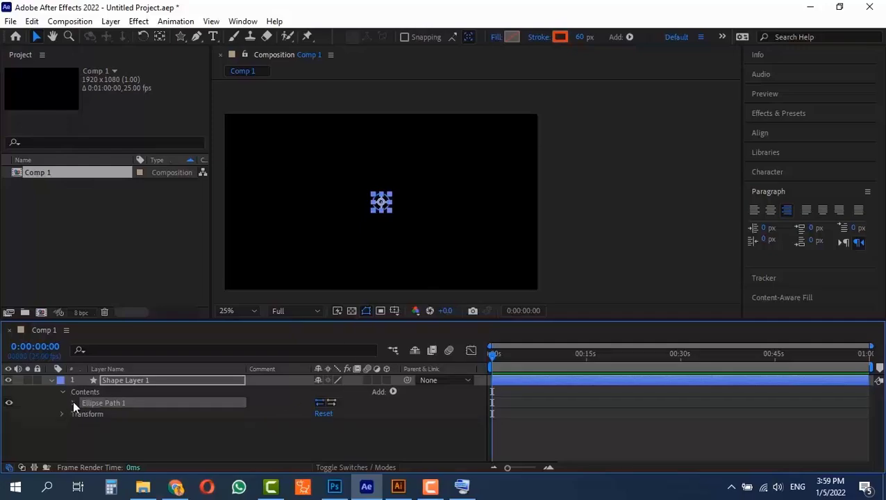
pyautogui.click(392, 392)
pyautogui.click(466, 186)
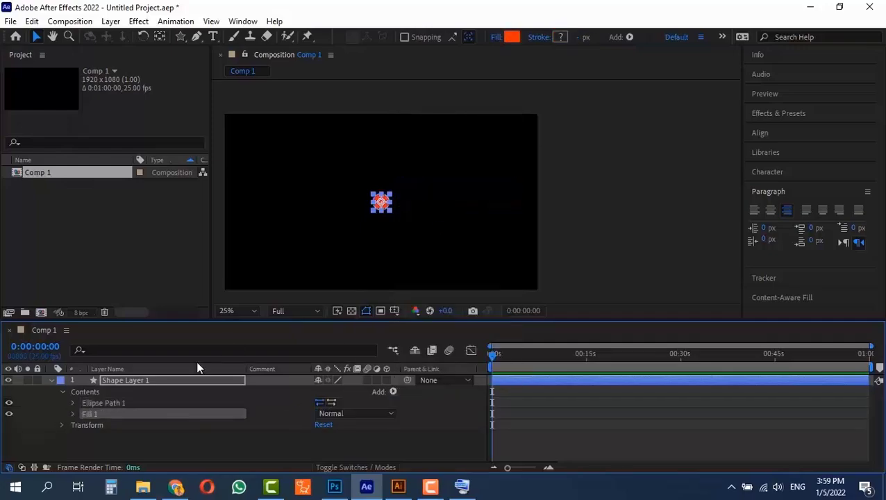
# Set the ellipse path's size to about 383 by 383 and scale the circle up further in the composition
pyautogui.click(72, 403)
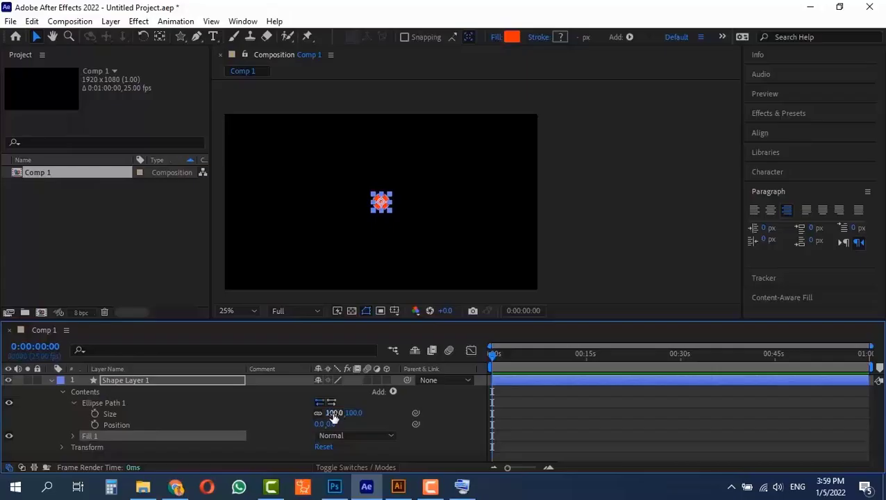
pyautogui.moveTo(332, 414); pyautogui.dragTo(519, 414)
pyautogui.moveTo(412, 171); pyautogui.dragTo(423, 152)
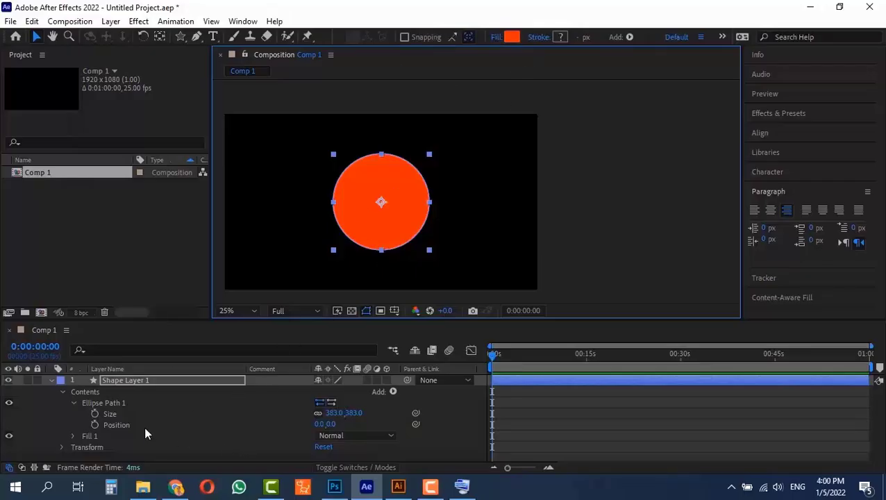
# Delete the circle's shape layer from the composition
pyautogui.click(126, 379)
pyautogui.press('Delete')
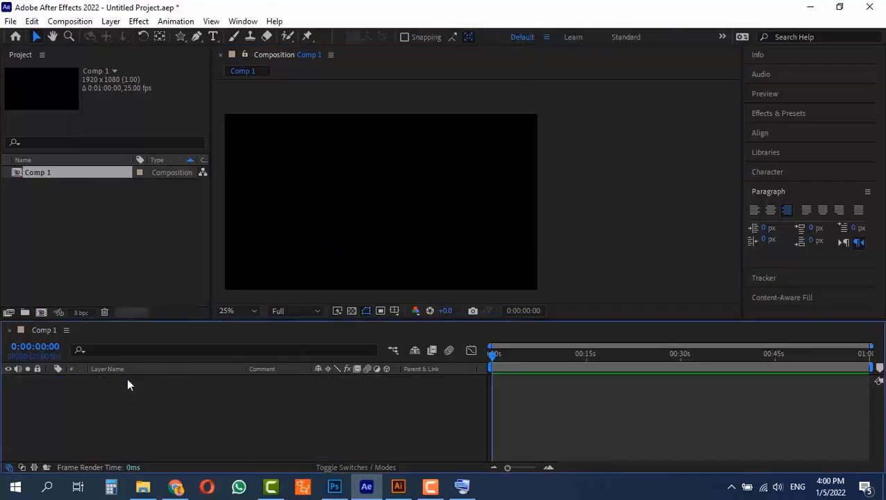
# Draw an open zigzag path of nine points across the composition with the Pen tool
pyautogui.click(196, 38)
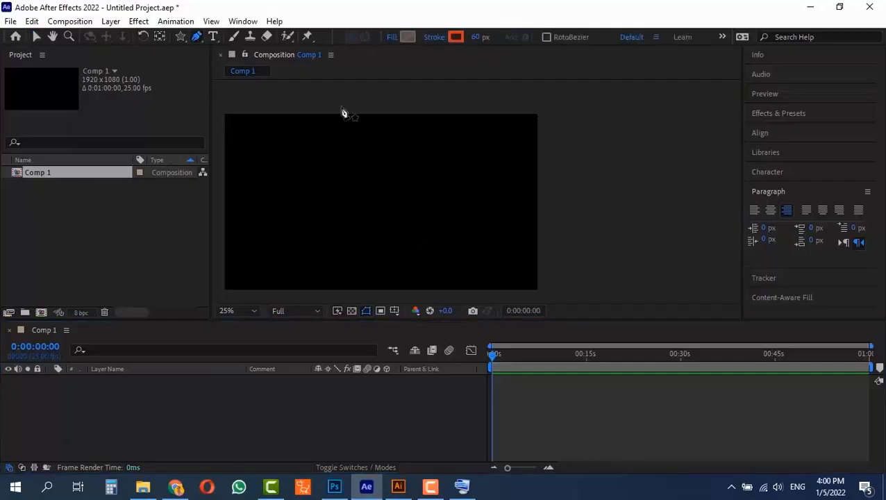
pyautogui.click(181, 37)
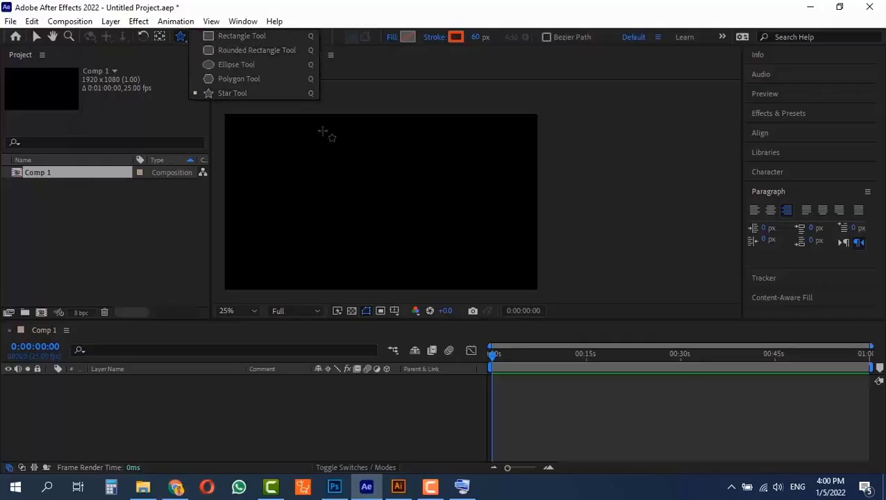
pyautogui.press('g')
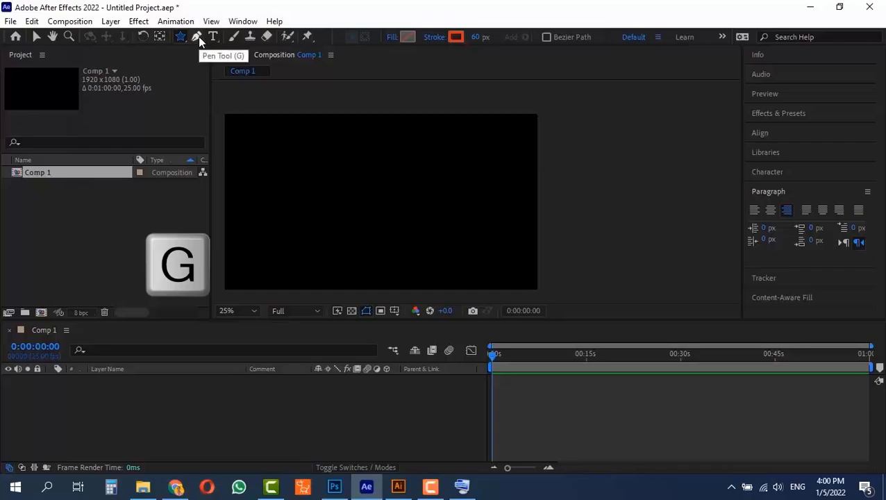
pyautogui.click(310, 159)
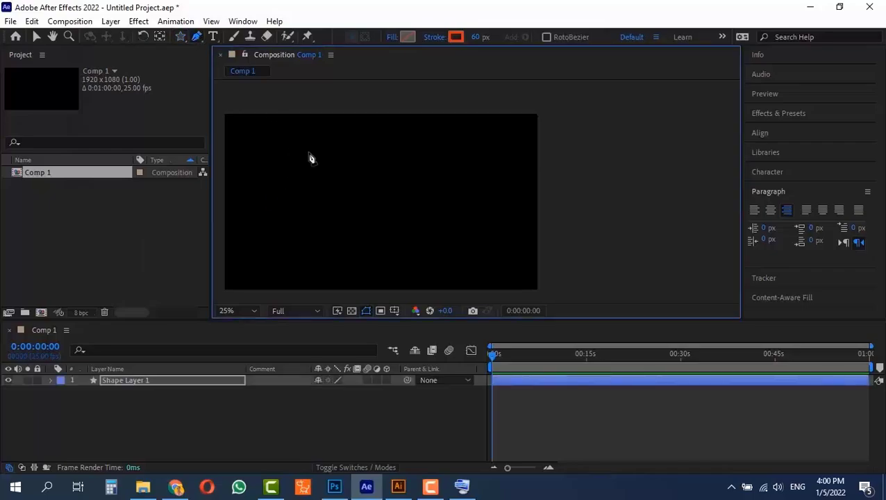
pyautogui.click(304, 140)
pyautogui.click(318, 172)
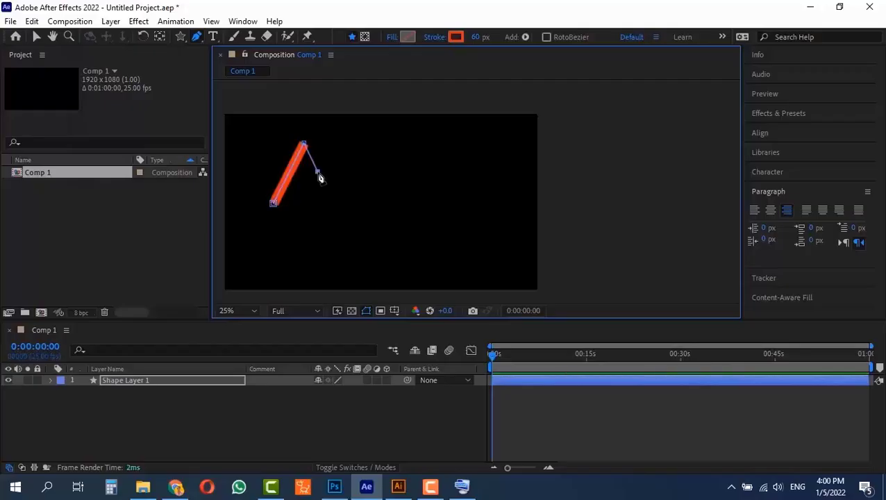
pyautogui.click(366, 131)
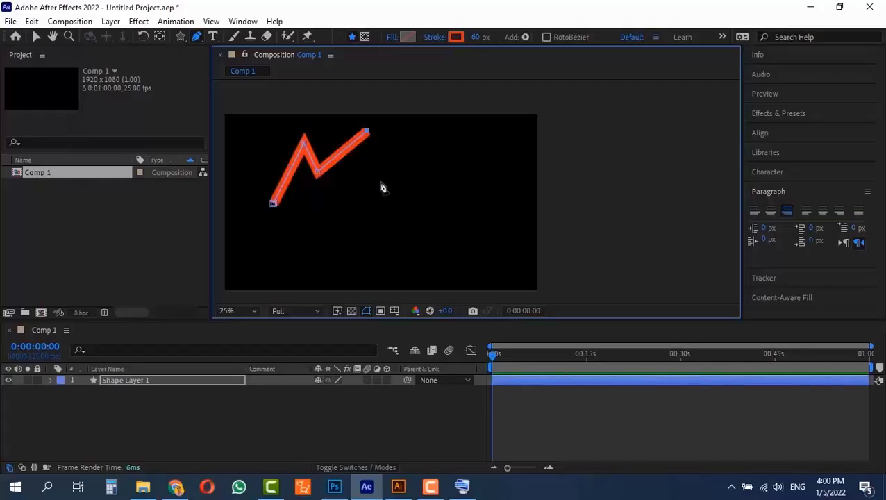
pyautogui.click(374, 189)
pyautogui.click(401, 171)
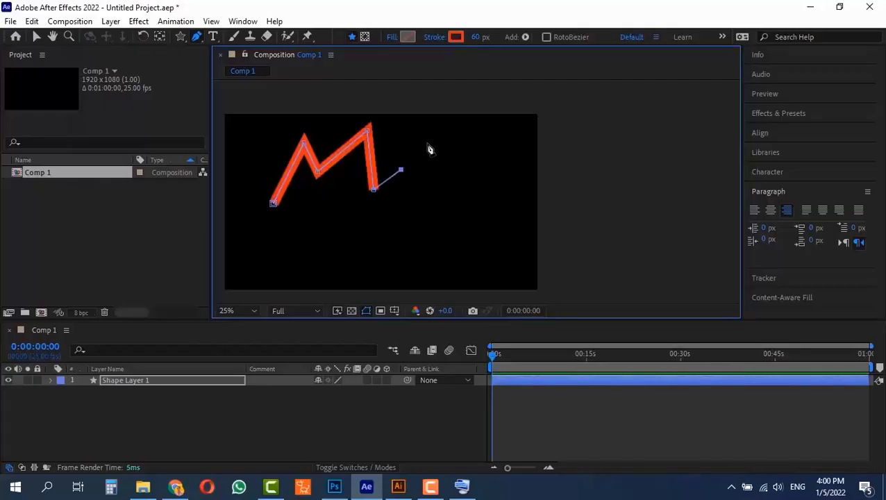
pyautogui.click(427, 203)
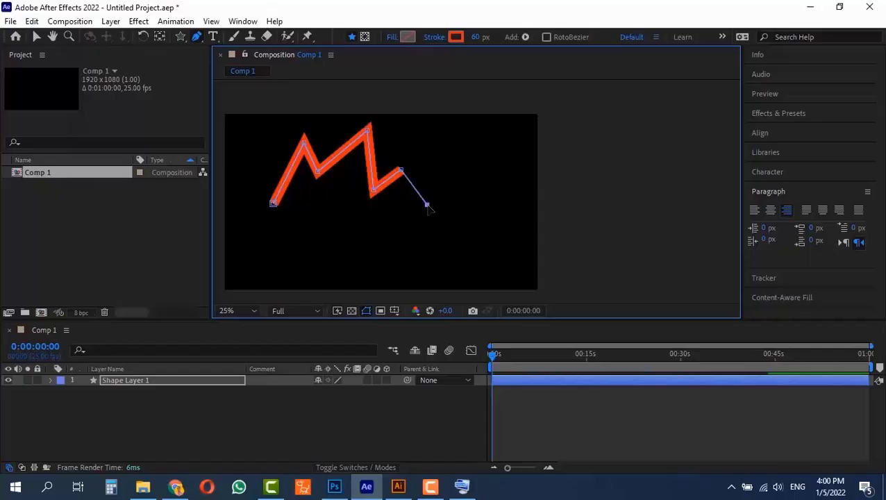
pyautogui.click(505, 129)
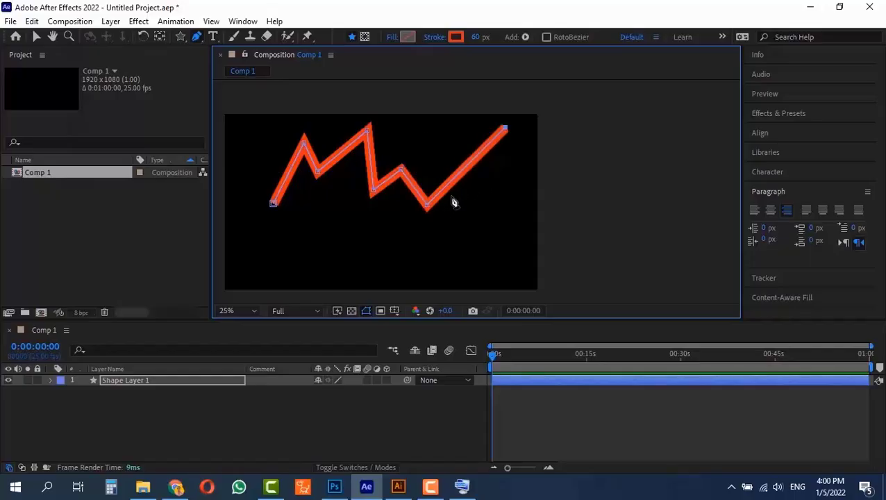
pyautogui.click(448, 253)
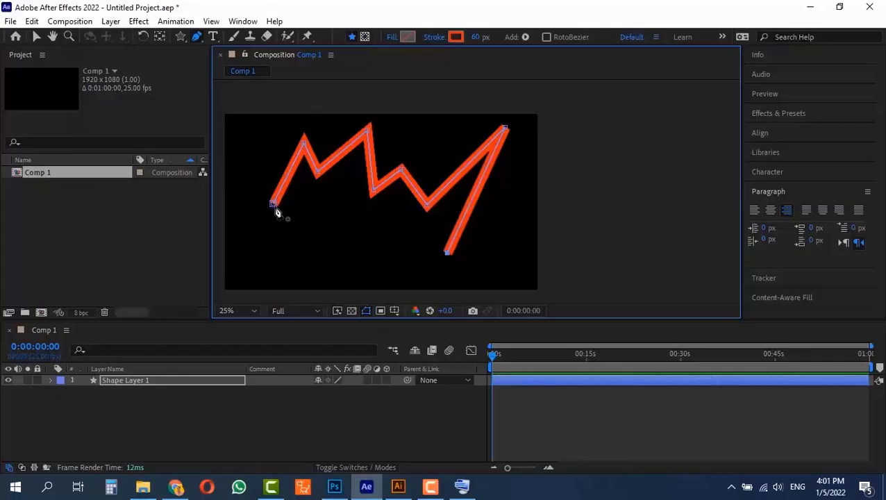
# Try closing the zigzag path at its first point and filling the closed shape with yellow
pyautogui.click(275, 209)
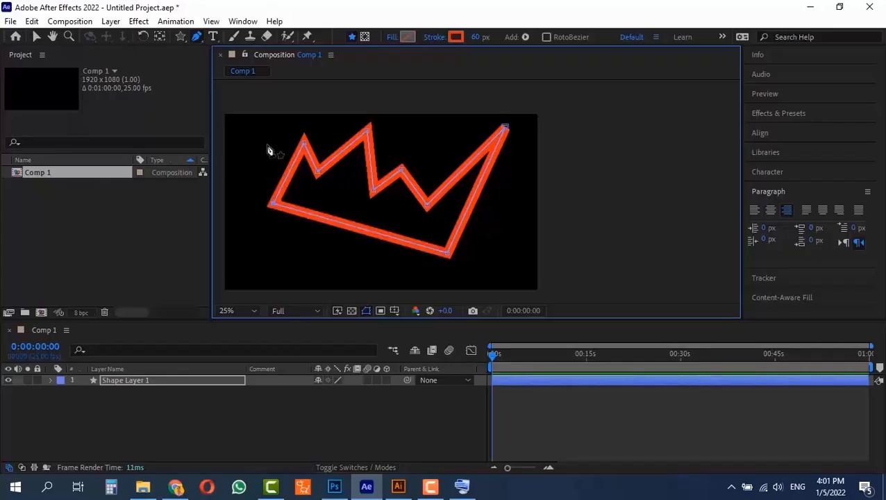
pyautogui.click(408, 37)
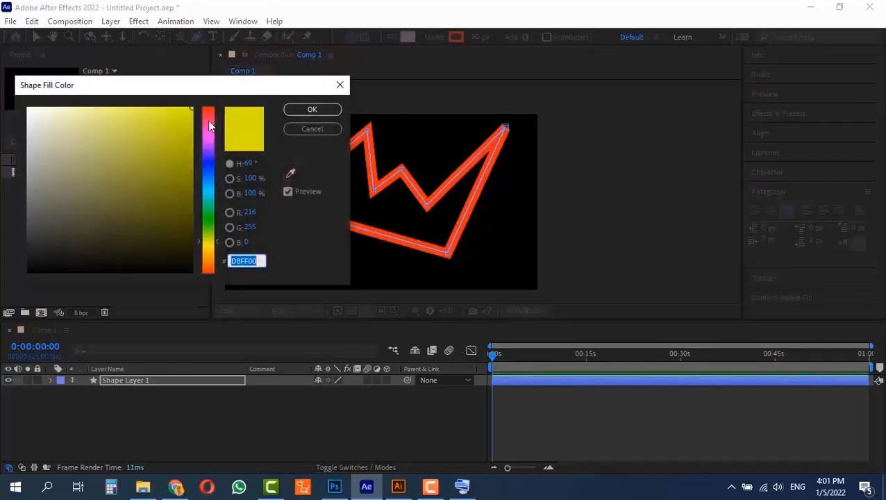
pyautogui.click(308, 109)
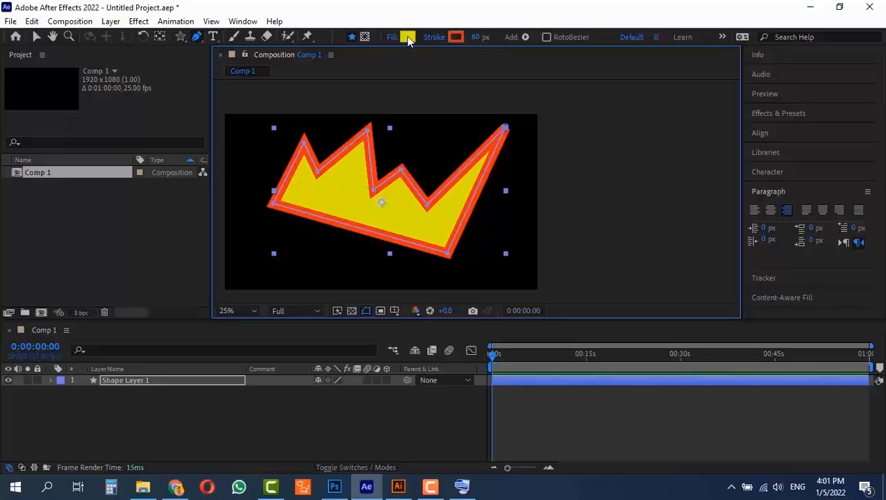
pyautogui.hotkey('ctrl', 'z')
pyautogui.hotkey('ctrl', 'z')
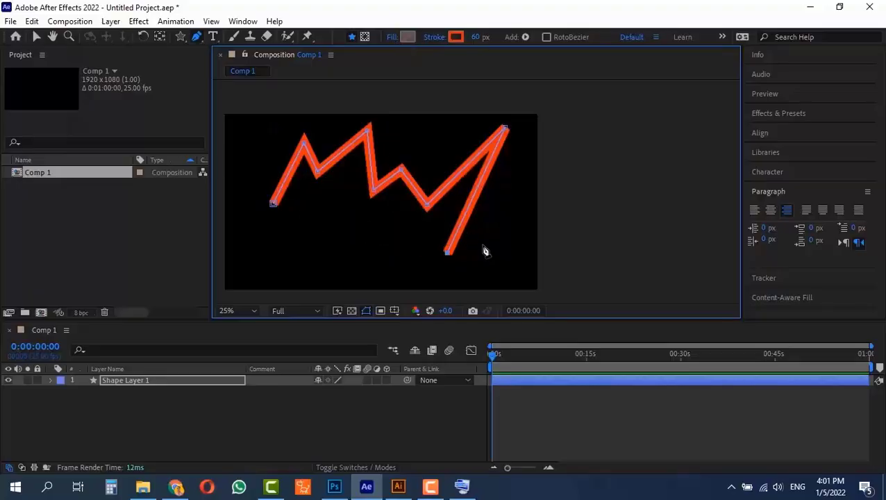
# Try a yellow fill on the open zigzag path and set its fill back to None
pyautogui.click(408, 36)
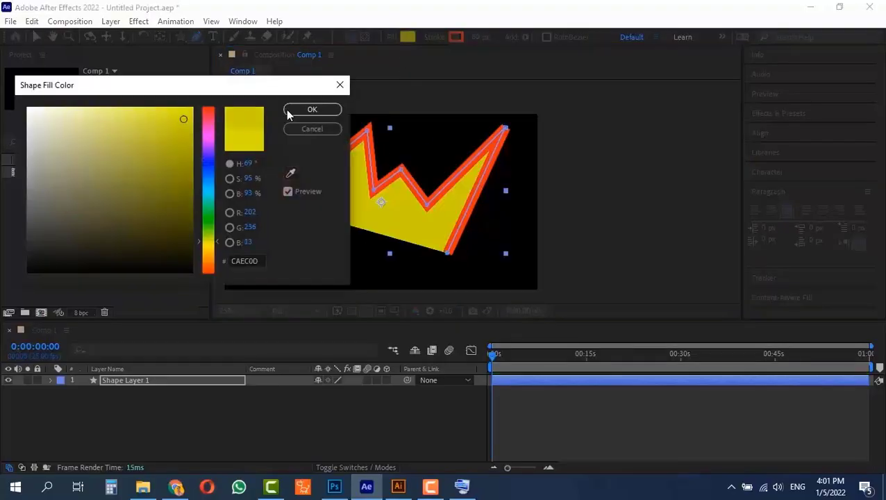
pyautogui.click(306, 109)
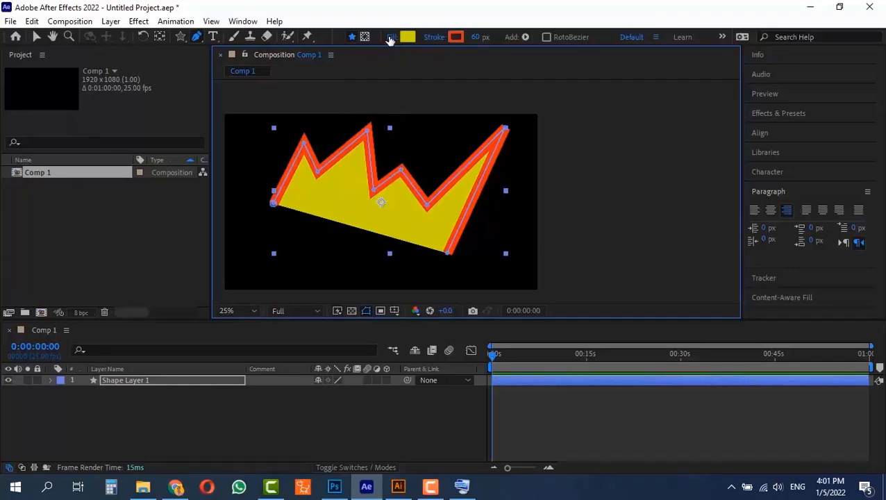
pyautogui.click(391, 37)
pyautogui.click(230, 151)
pyautogui.click(283, 228)
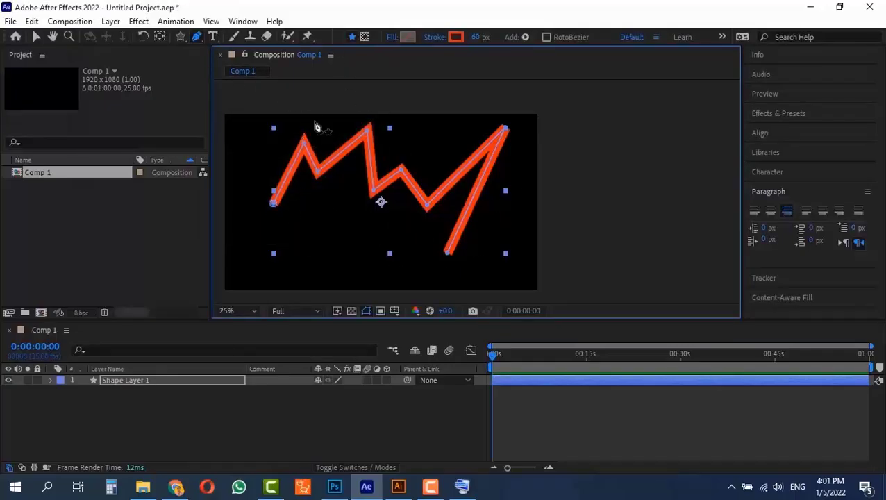
# Deselect the zigzag and expand the shape layer's contents down to the Stroke 1 properties
pyautogui.press('v')
pyautogui.click(538, 172)
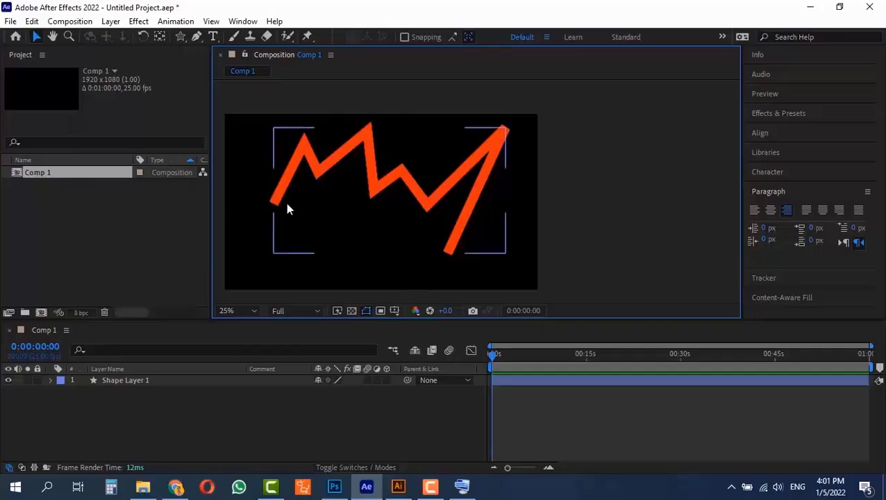
pyautogui.click(52, 380)
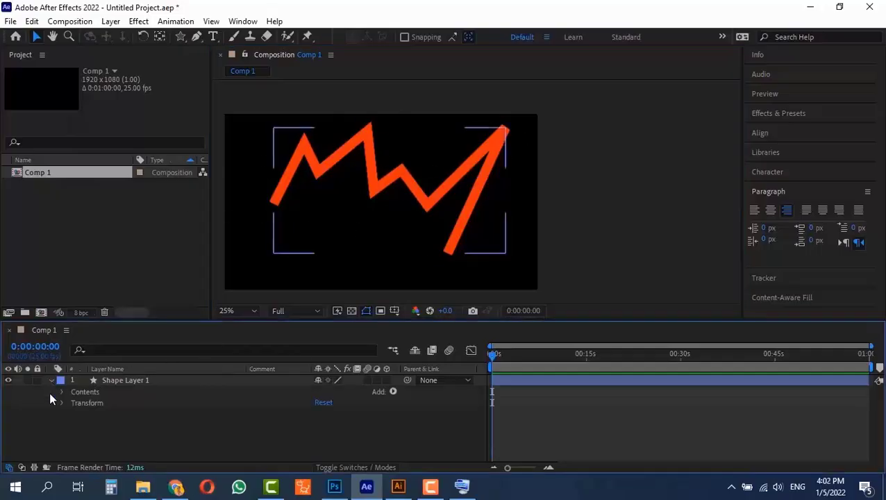
pyautogui.click(63, 392)
pyautogui.click(73, 403)
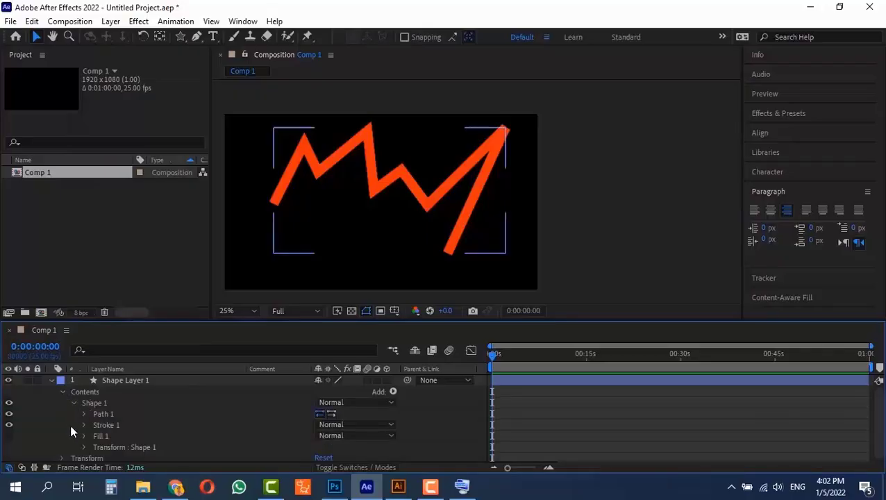
pyautogui.click(84, 426)
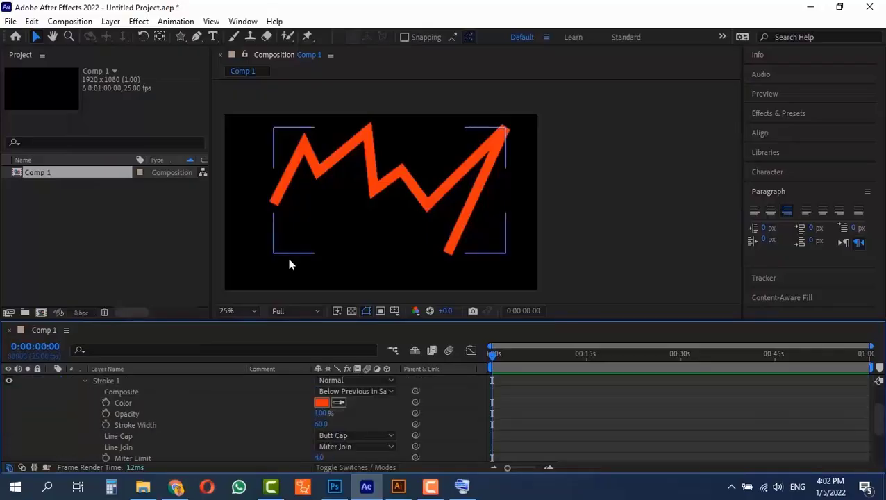
# Change the zigzag's stroke color to blue
pyautogui.click(458, 178)
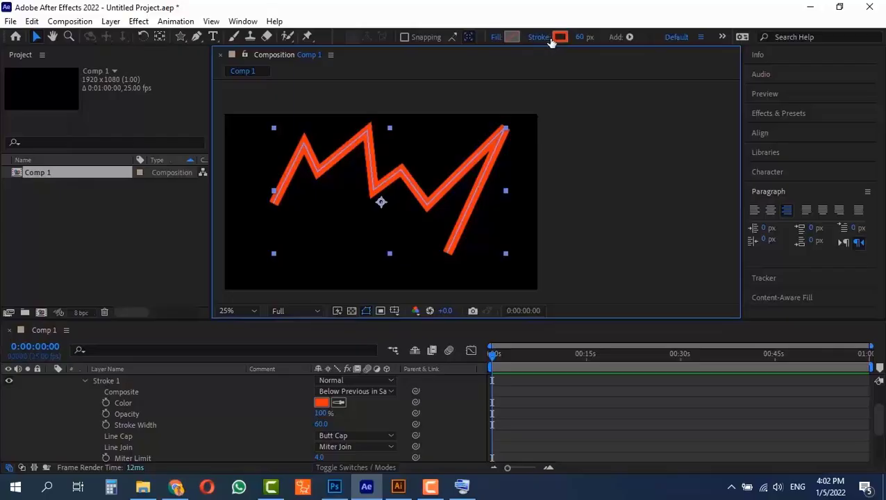
pyautogui.click(559, 37)
pyautogui.click(209, 178)
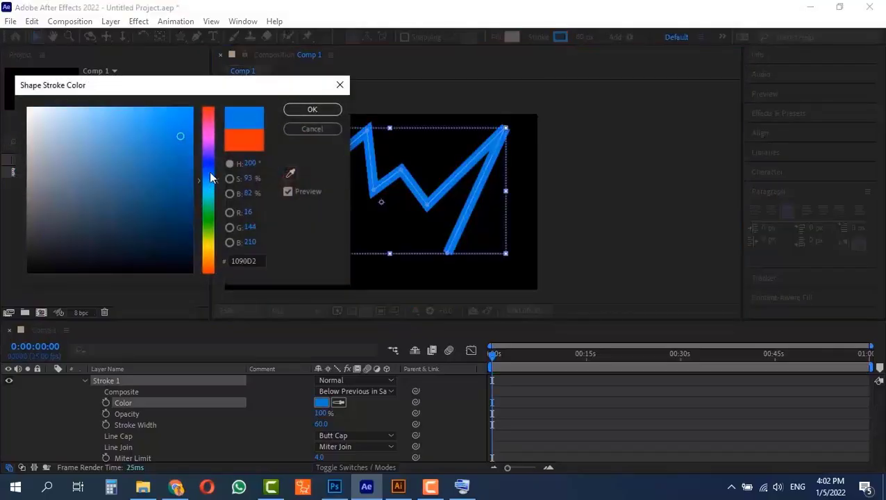
pyautogui.click(312, 109)
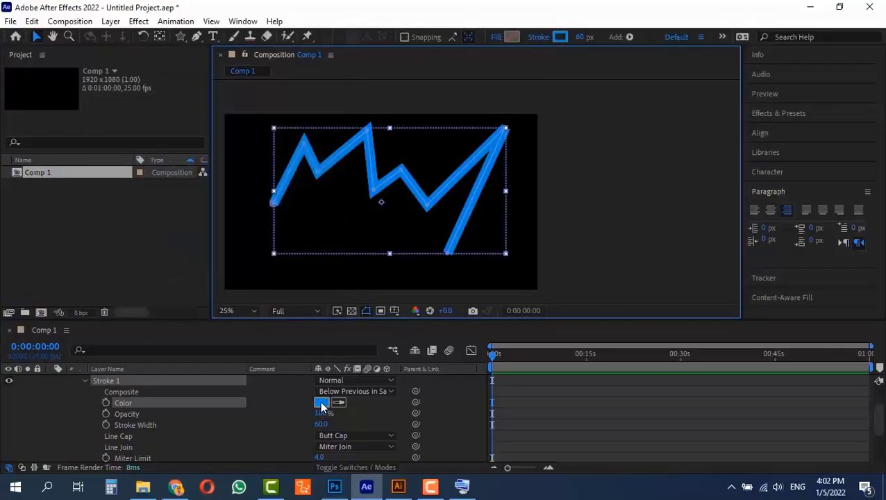
# Try Round Cap as the stroke's line cap and switch it back to Butt Cap
pyautogui.click(350, 435)
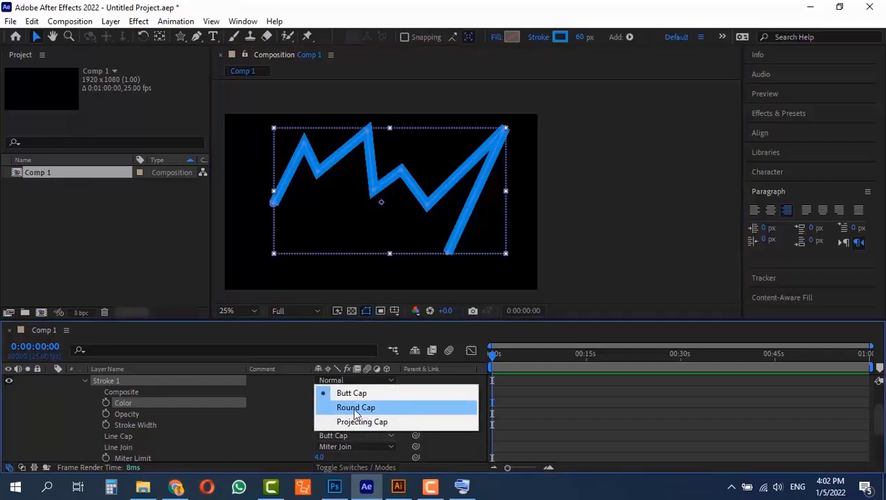
pyautogui.click(356, 415)
pyautogui.click(521, 263)
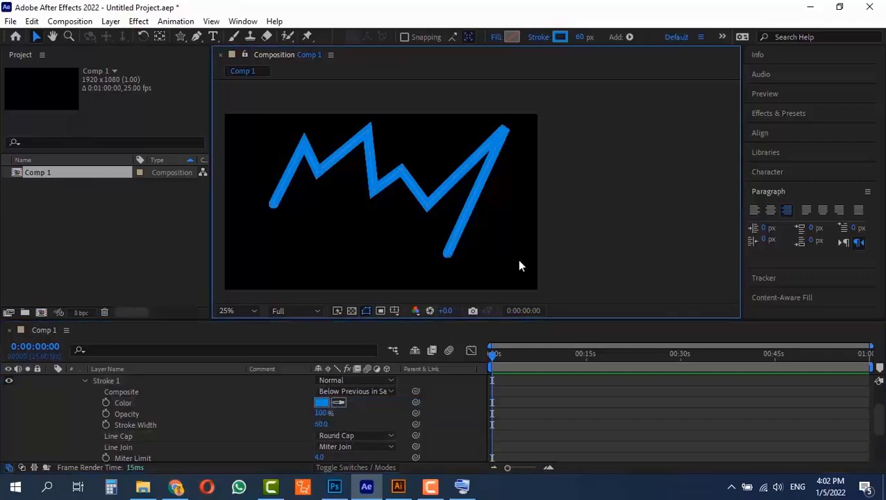
pyautogui.click(356, 435)
pyautogui.click(361, 395)
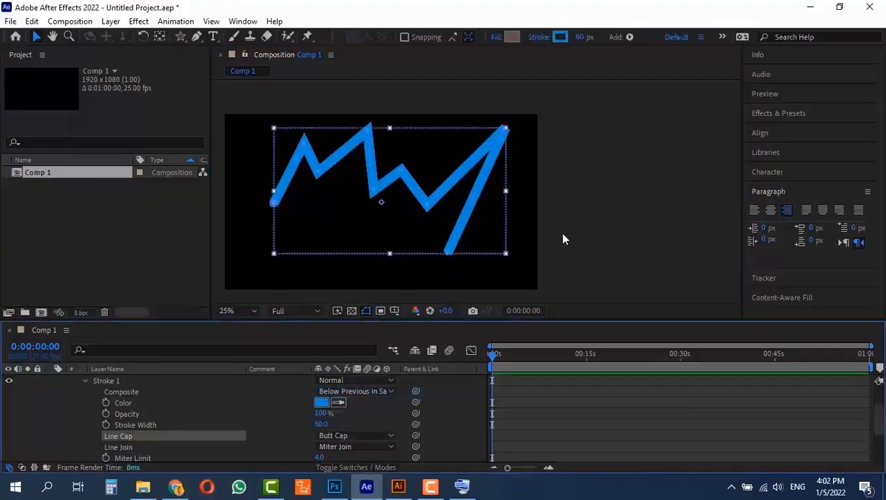
# Inspect the zigzag's lower end up close and set the stroke's line cap to Round Cap
pyautogui.click(268, 203)
pyautogui.scroll(4, 503, 258)
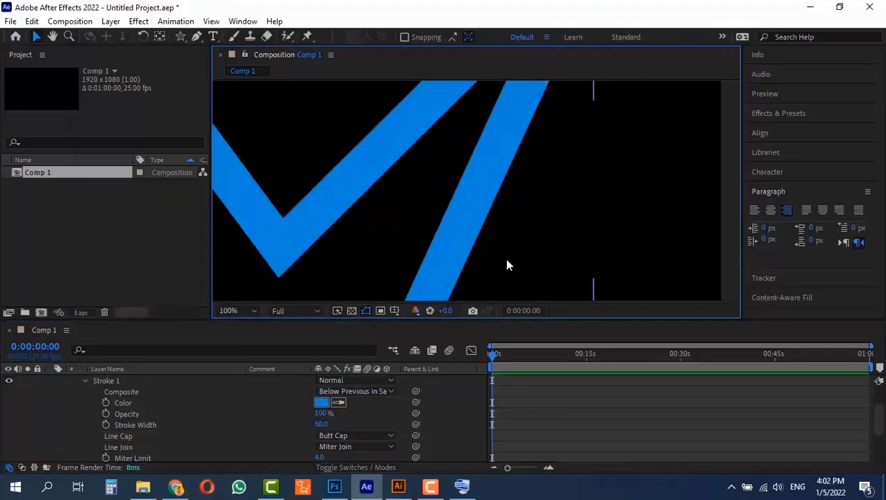
pyautogui.press('space')
pyautogui.moveTo(469, 252)
pyautogui.mouseDown()
pyautogui.moveTo(472, 153)
pyautogui.moveTo(524, 101)
pyautogui.mouseUp()
pyautogui.moveTo(450, 256); pyautogui.dragTo(455, 158)
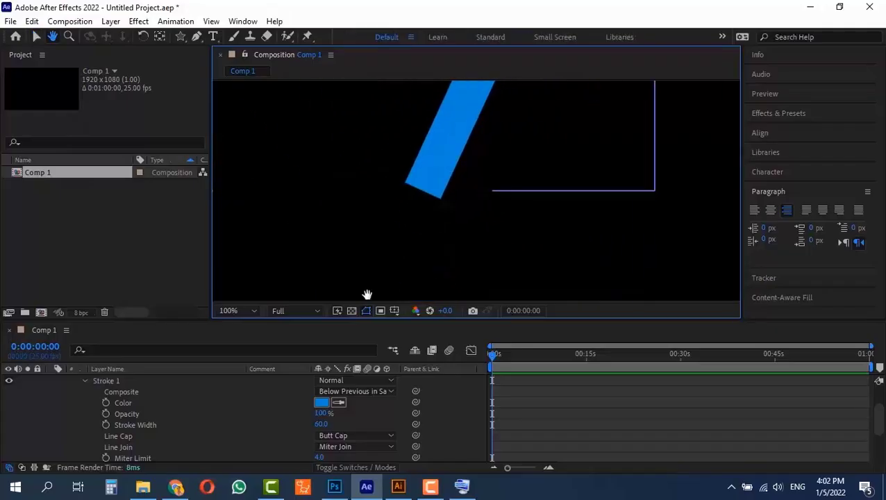
pyautogui.click(350, 437)
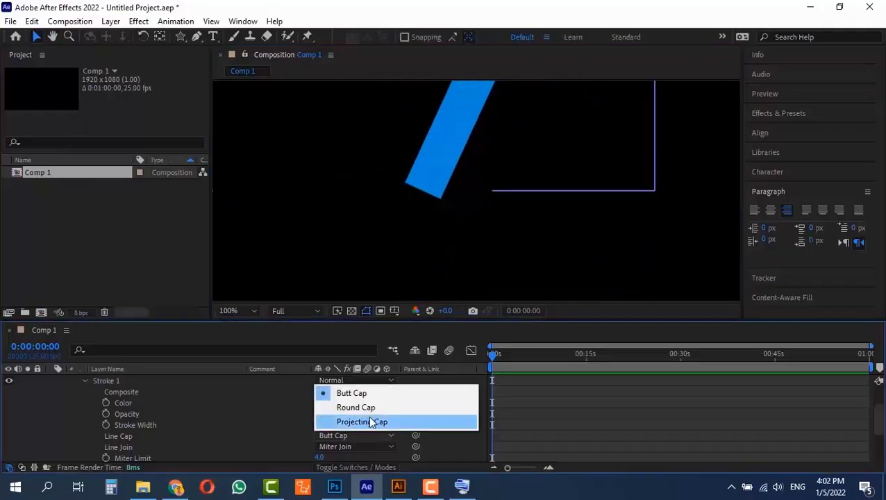
pyautogui.click(370, 407)
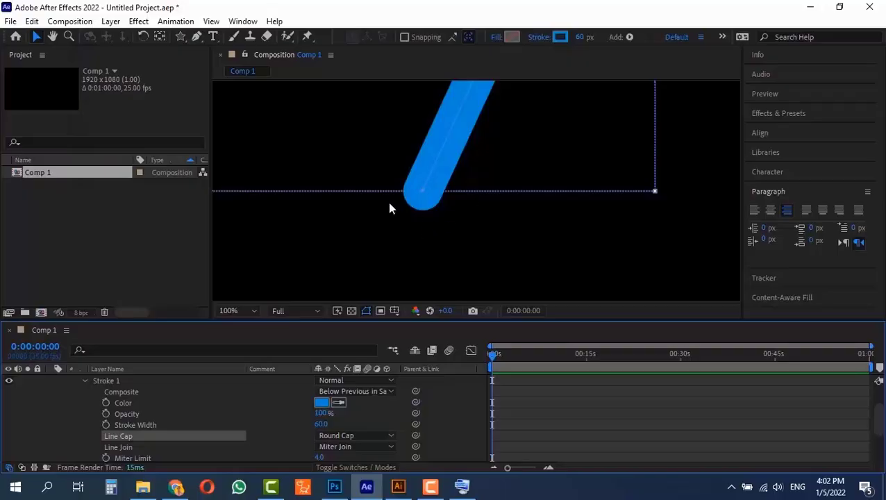
# Set the stroke's line join to Round Join to round the zigzag's corners
pyautogui.scroll(-1, 454, 206)
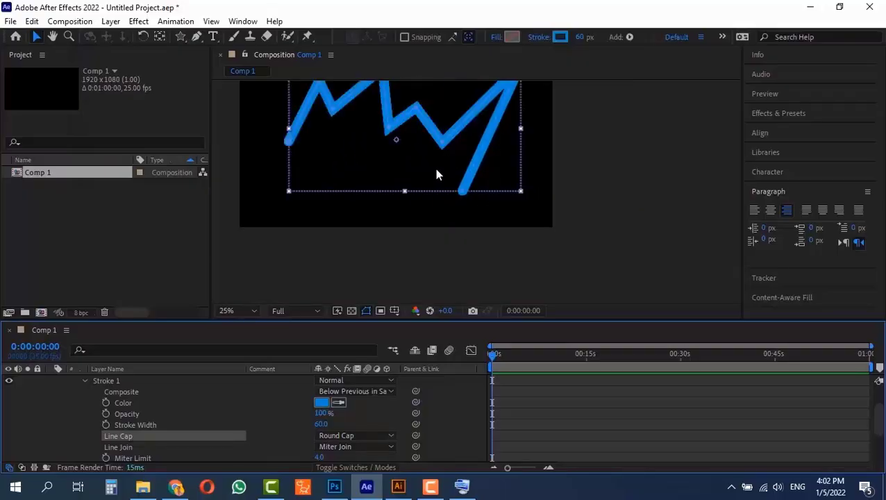
pyautogui.press('space')
pyautogui.moveTo(532, 129); pyautogui.dragTo(527, 185)
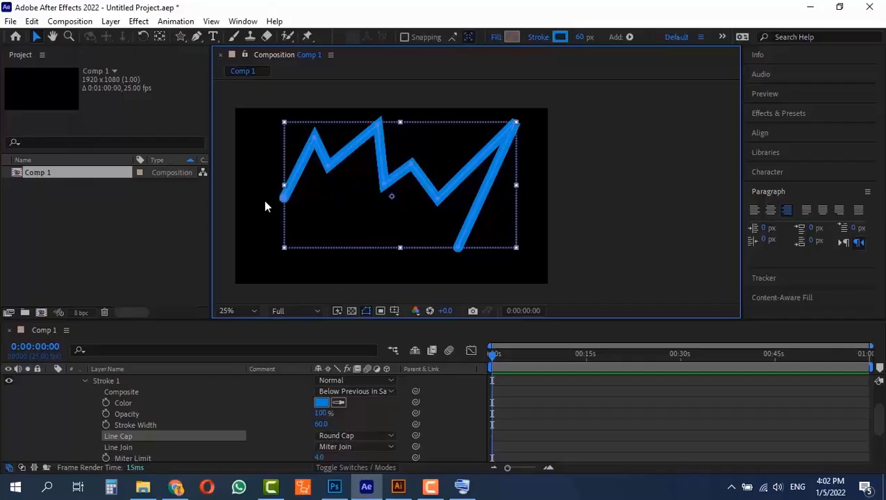
pyautogui.click(341, 447)
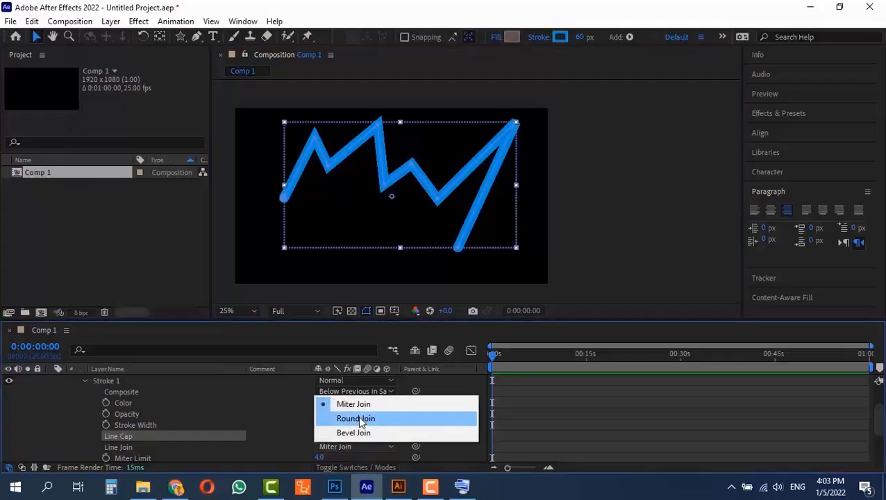
pyautogui.click(358, 416)
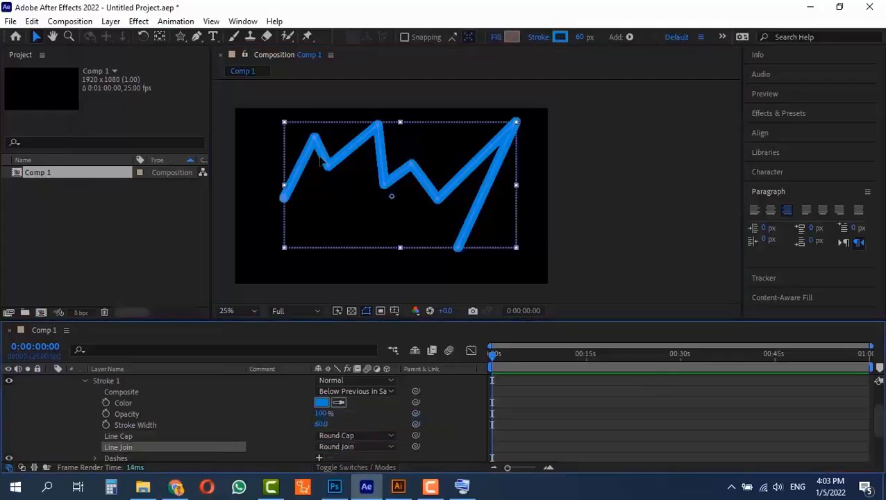
# Compare Miter, Round and Bevel joins on the zigzag's stroke and leave the line join at Miter Join
pyautogui.click(341, 446)
pyautogui.click(352, 403)
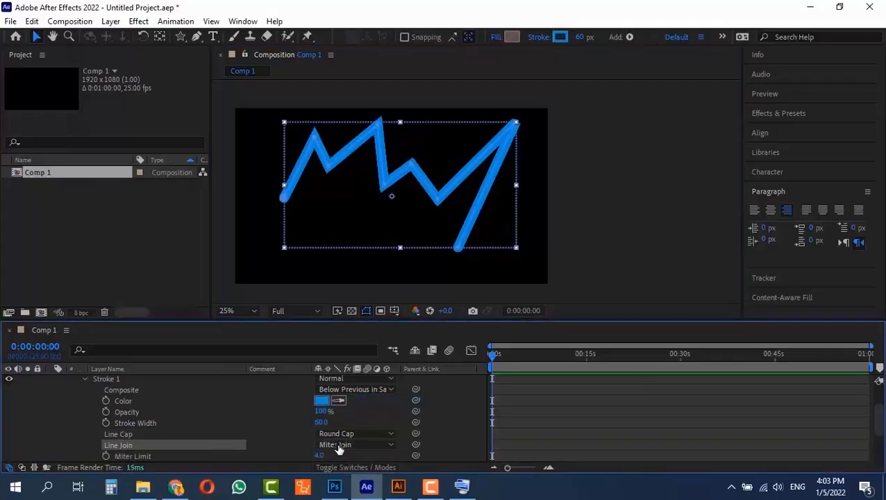
pyautogui.click(342, 445)
pyautogui.click(355, 416)
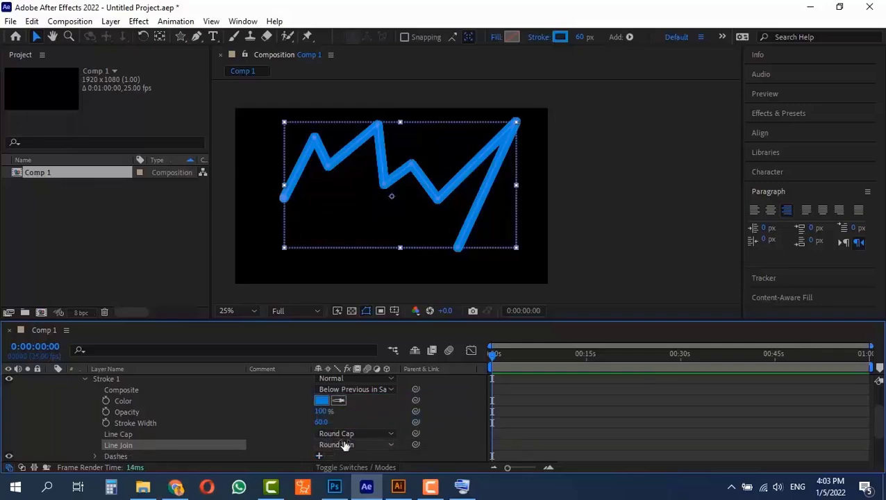
pyautogui.click(346, 446)
pyautogui.click(351, 431)
pyautogui.click(346, 445)
pyautogui.click(378, 402)
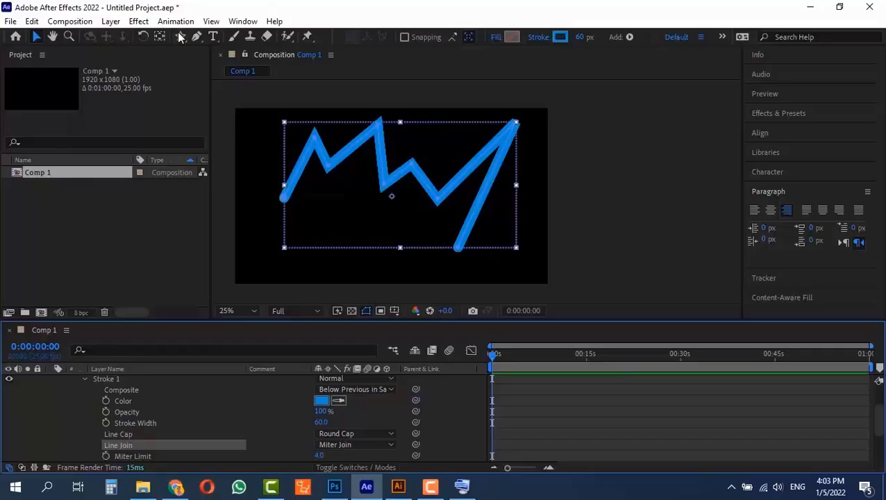
# Draw a square below the zigzag's starting point on the same shape layer and expand its stroke properties
pyautogui.moveTo(180, 36); pyautogui.dragTo(226, 36)
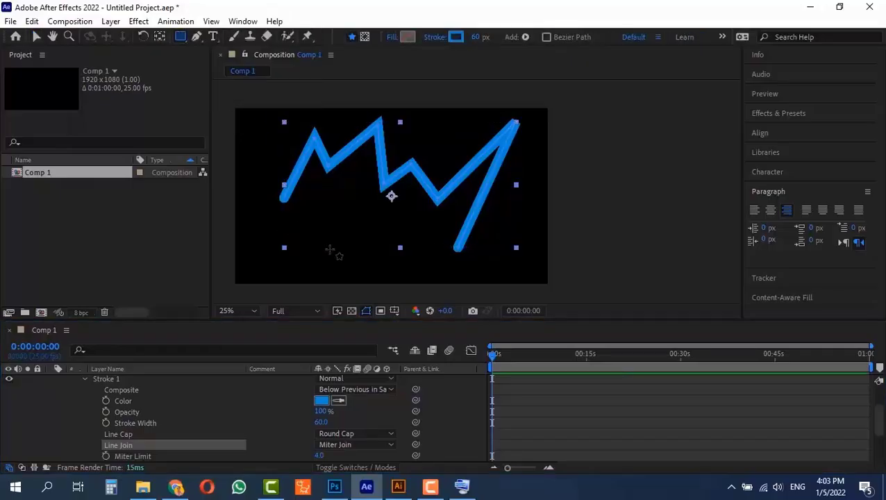
pyautogui.moveTo(287, 260)
pyautogui.mouseDown()
pyautogui.moveTo(298, 281)
pyautogui.moveTo(318, 281)
pyautogui.moveTo(317, 273)
pyautogui.mouseUp()
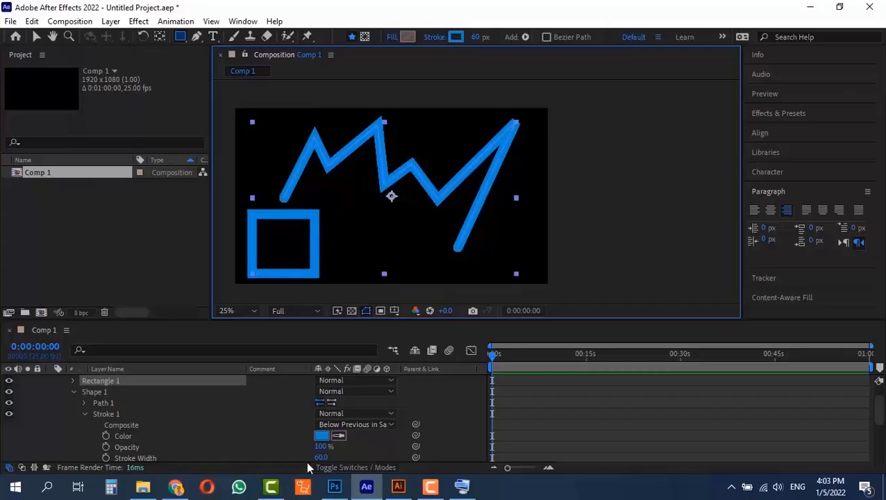
pyautogui.click(73, 381)
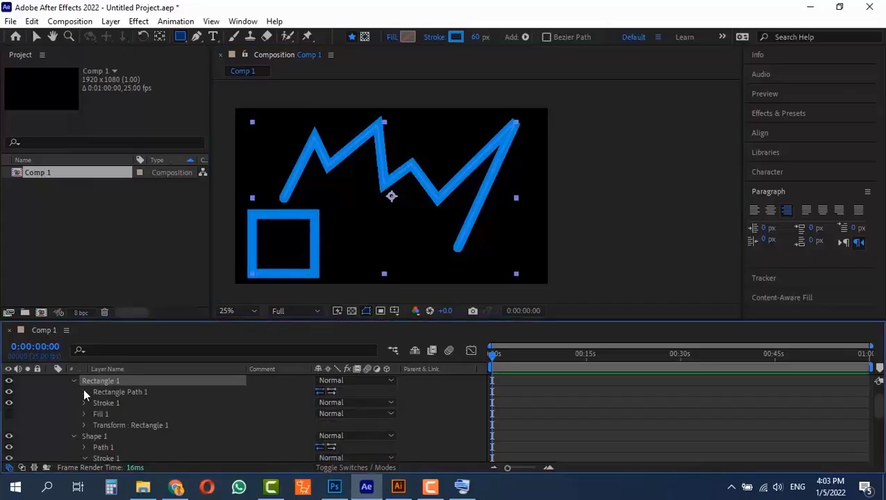
pyautogui.click(84, 403)
pyautogui.scroll(-3, 255, 437)
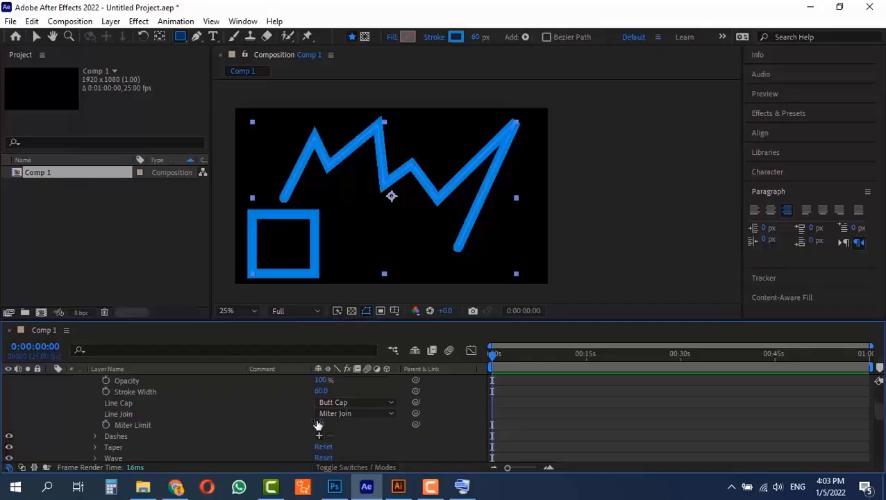
# Set the line join of the square's stroke to Bevel Join and inspect its corners up close
pyautogui.click(355, 413)
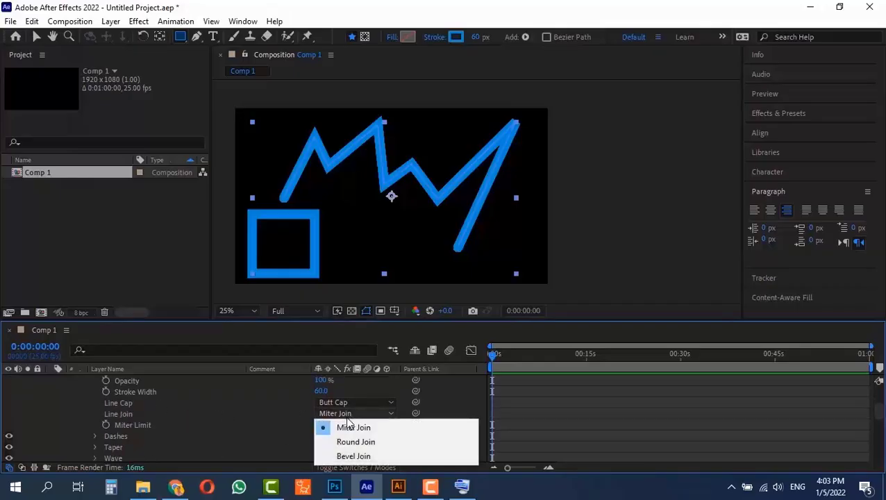
pyautogui.click(347, 455)
pyautogui.press('.')
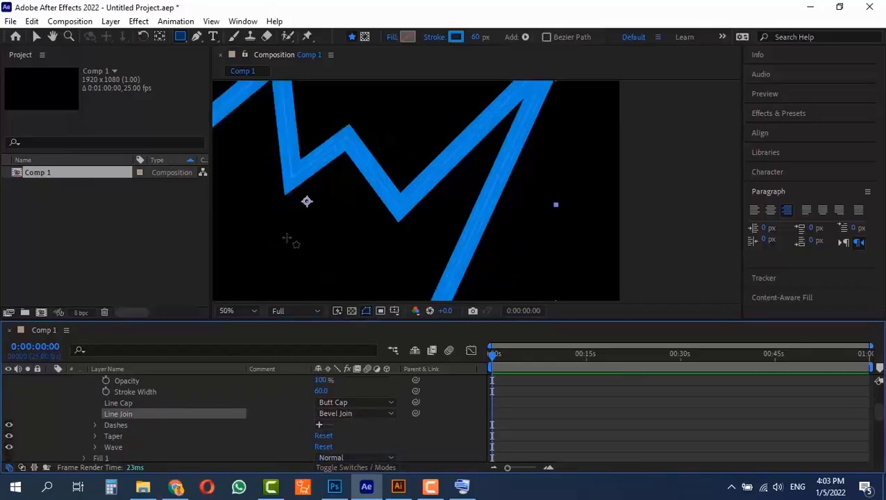
pyautogui.press('space')
pyautogui.moveTo(402, 191); pyautogui.dragTo(724, 135)
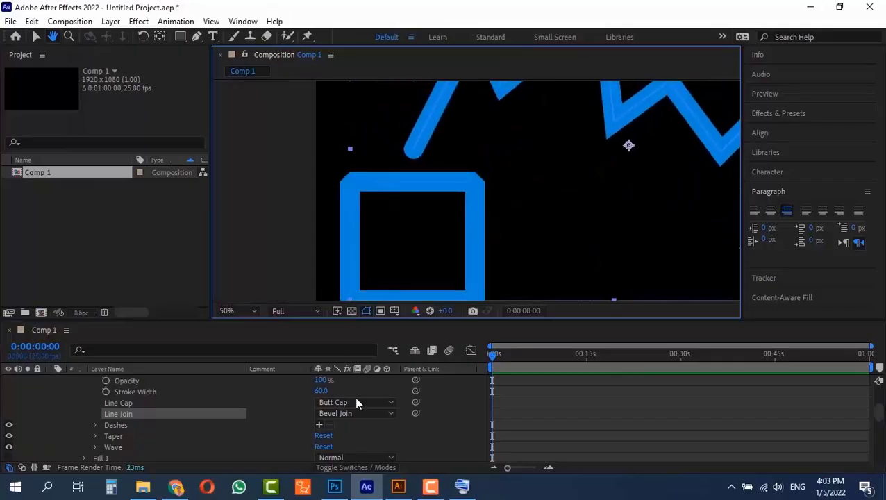
# Try Round Cap as the line cap of the square's stroke and return it to Butt Cap
pyautogui.click(336, 403)
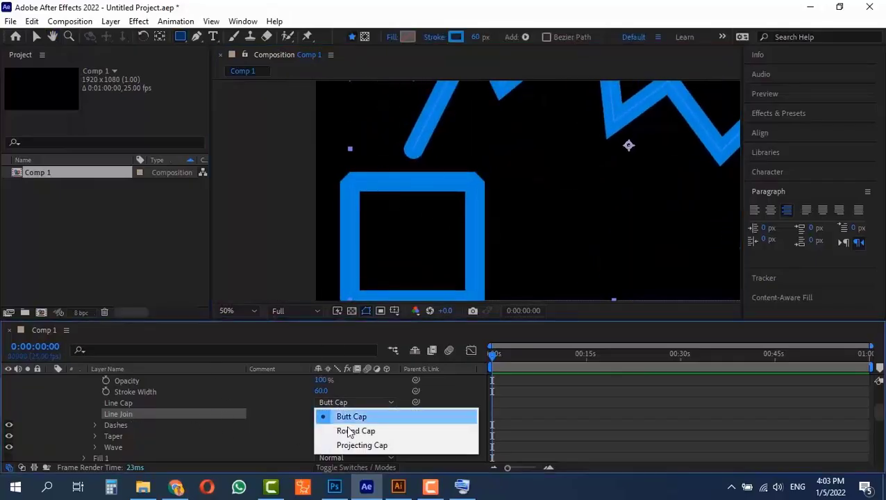
pyautogui.click(353, 432)
pyautogui.click(346, 404)
pyautogui.click(340, 418)
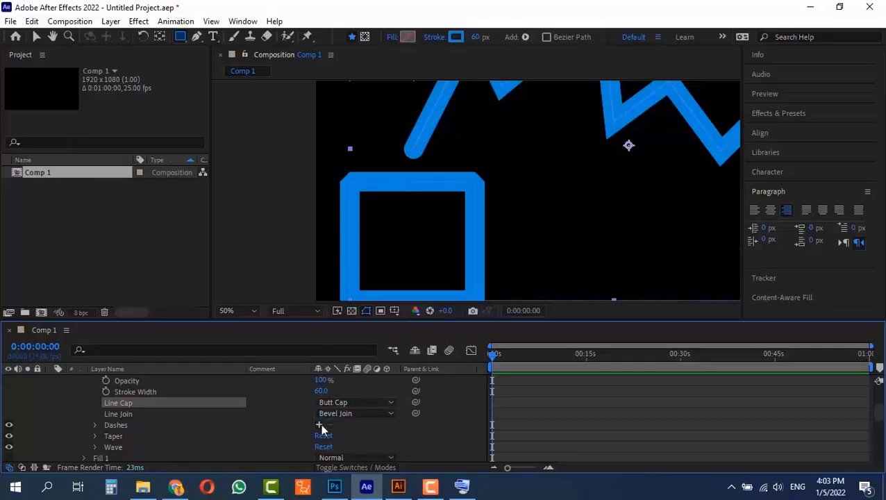
pyautogui.click(346, 403)
pyautogui.click(340, 417)
# Compare Round Join and Miter Join on the square's corners and leave its line join at Round Join
pyautogui.scroll(1, 323, 435)
pyautogui.scroll(1, 277, 431)
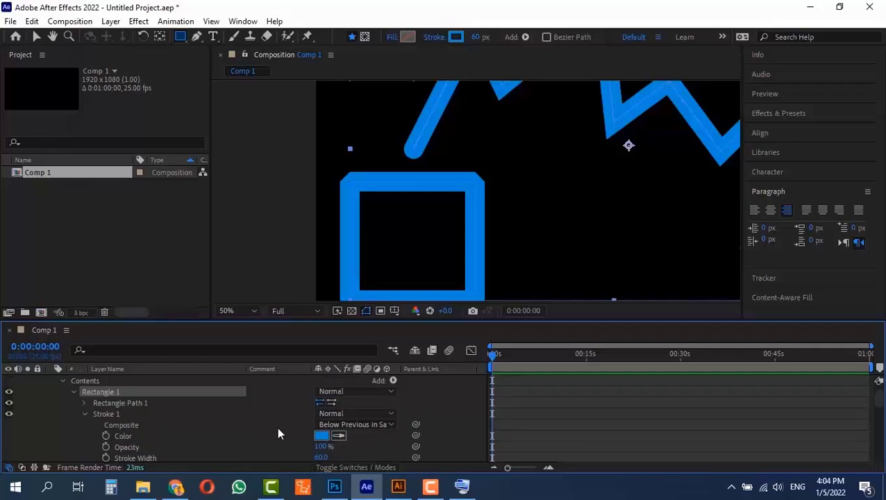
pyautogui.scroll(-2, 284, 403)
pyautogui.click(284, 403)
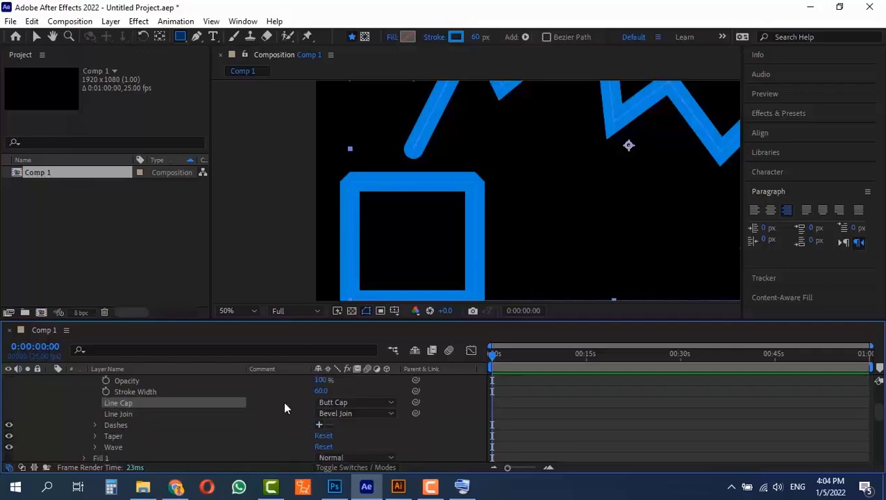
pyautogui.scroll(-1, 351, 445)
pyautogui.scroll(1, 351, 444)
pyautogui.click(348, 413)
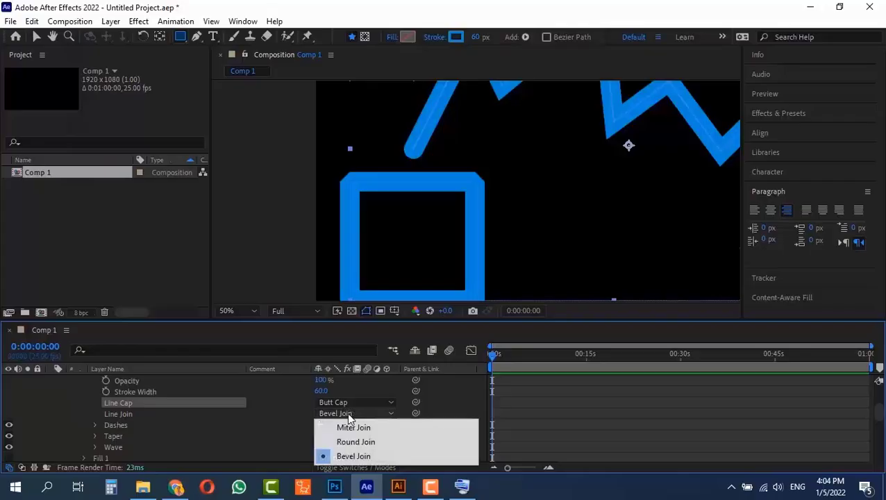
pyautogui.click(350, 445)
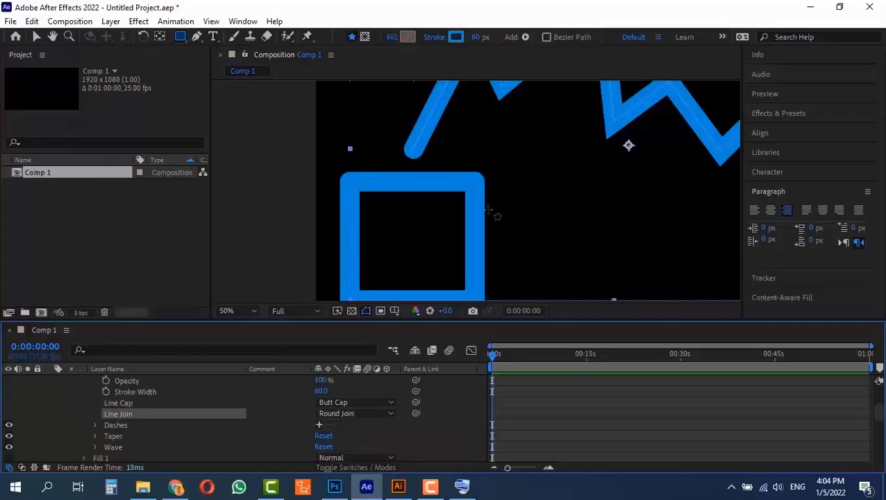
pyautogui.click(347, 413)
pyautogui.click(360, 424)
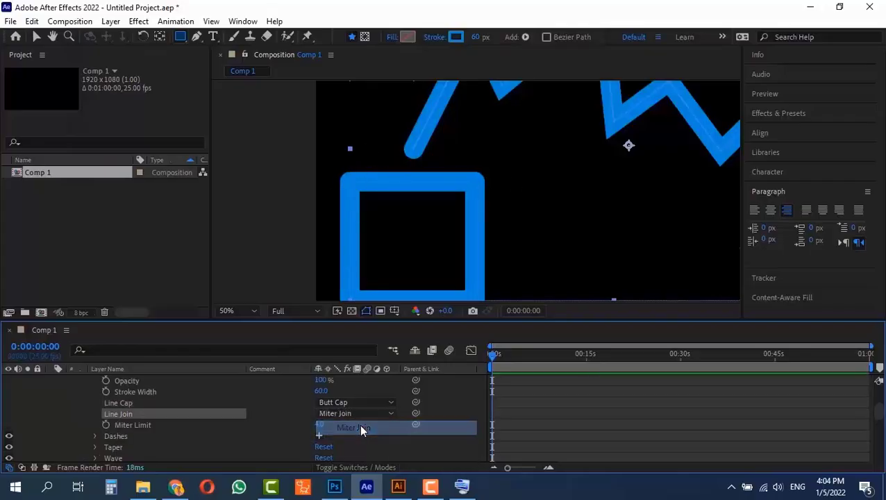
pyautogui.click(352, 413)
pyautogui.click(349, 444)
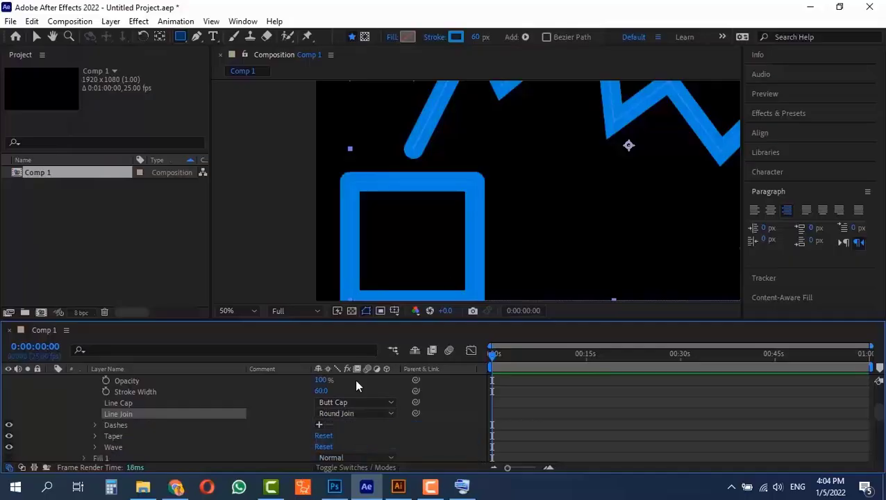
# Select the zigzag and add a dash to its stroke
pyautogui.scroll(-2, 153, 438)
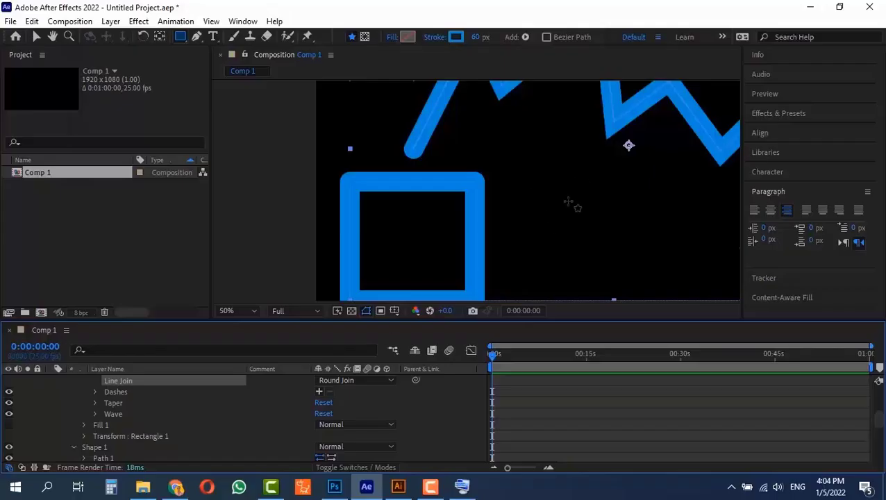
pyautogui.press(',')
pyautogui.press('v')
pyautogui.click(532, 103)
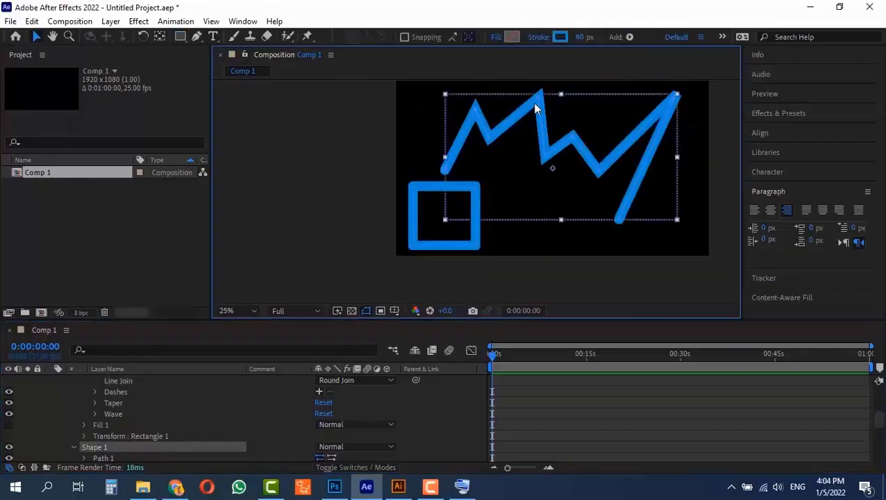
pyautogui.scroll(-6, 135, 445)
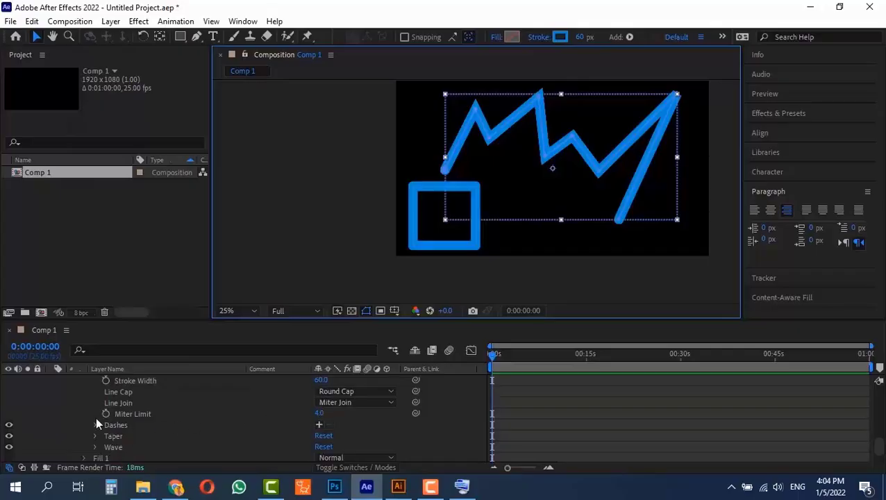
pyautogui.click(95, 424)
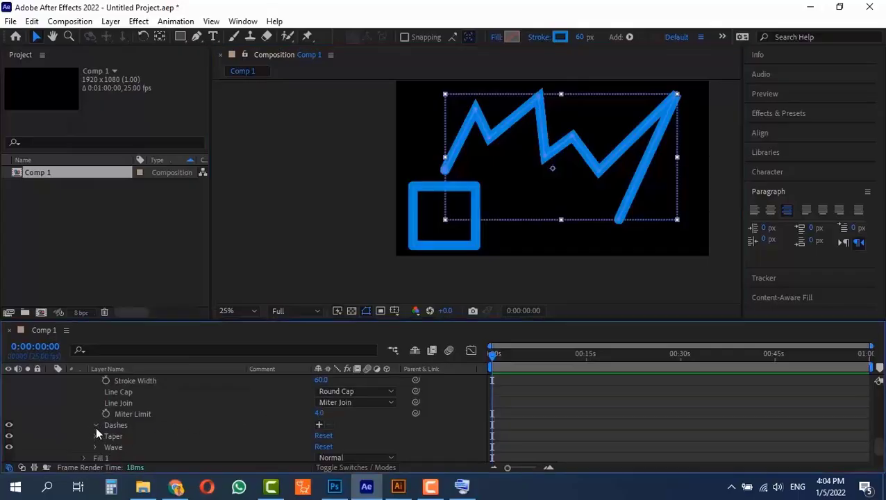
pyautogui.click(319, 426)
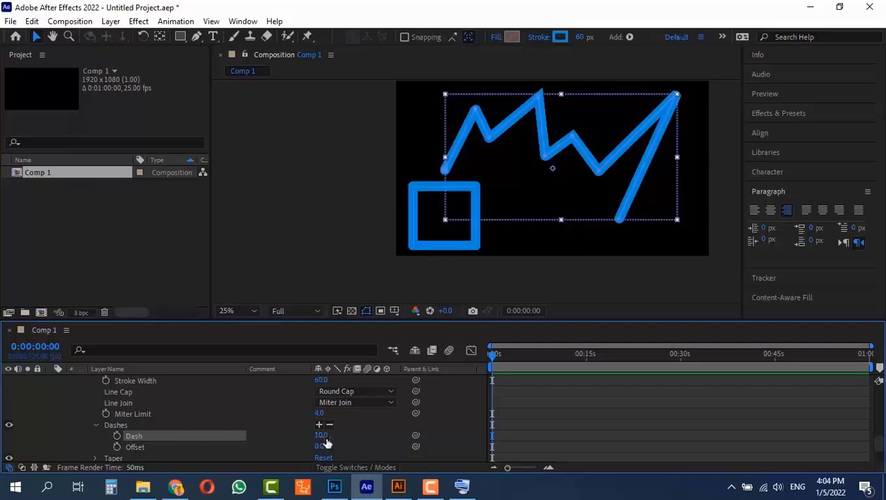
# Try dash lengths of 96 and 98 with an offset of -3, vary both values further, and collapse the dash settings
pyautogui.moveTo(321, 436)
pyautogui.mouseDown()
pyautogui.moveTo(480, 426)
pyautogui.moveTo(377, 436)
pyautogui.mouseUp()
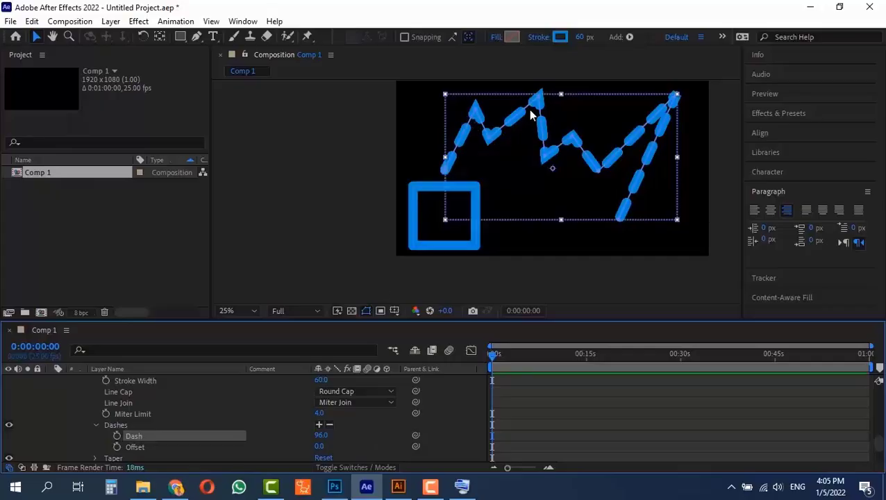
pyautogui.moveTo(327, 437)
pyautogui.mouseDown()
pyautogui.moveTo(313, 437)
pyautogui.moveTo(322, 447)
pyautogui.mouseUp()
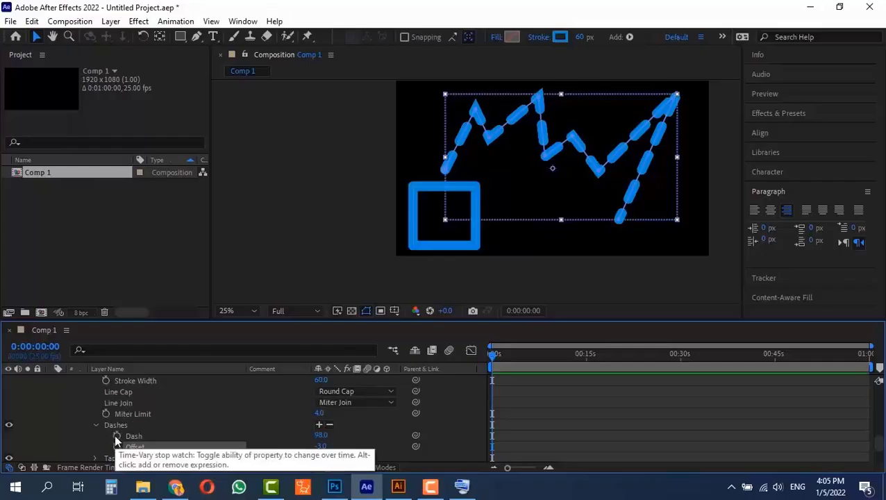
pyautogui.moveTo(319, 448); pyautogui.dragTo(274, 451)
pyautogui.moveTo(320, 436); pyautogui.dragTo(148, 417)
pyautogui.click(97, 425)
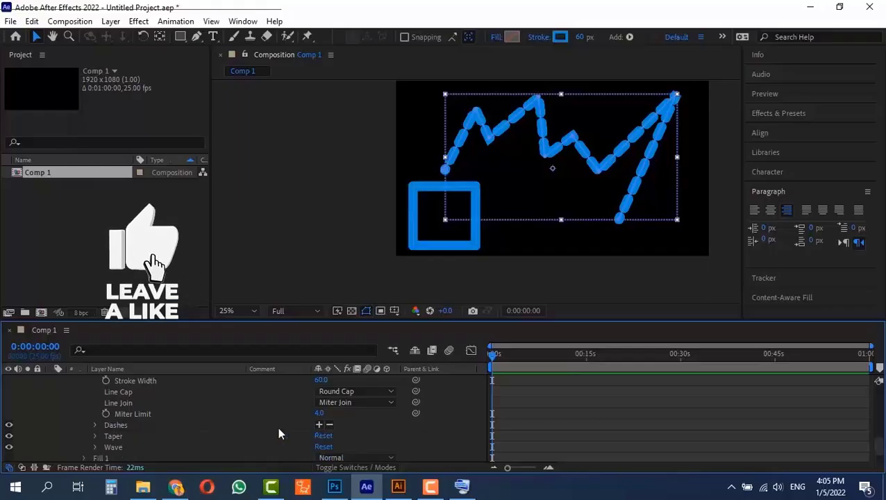
# Undo the dash changes on the zigzag and collapse Shape Layer 1
pyautogui.scroll(-2, 174, 403)
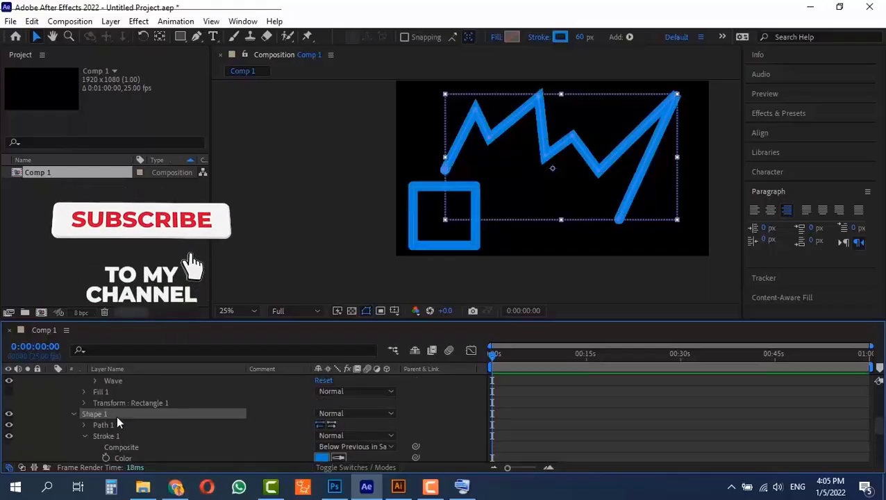
pyautogui.scroll(6, 116, 416)
pyautogui.click(51, 380)
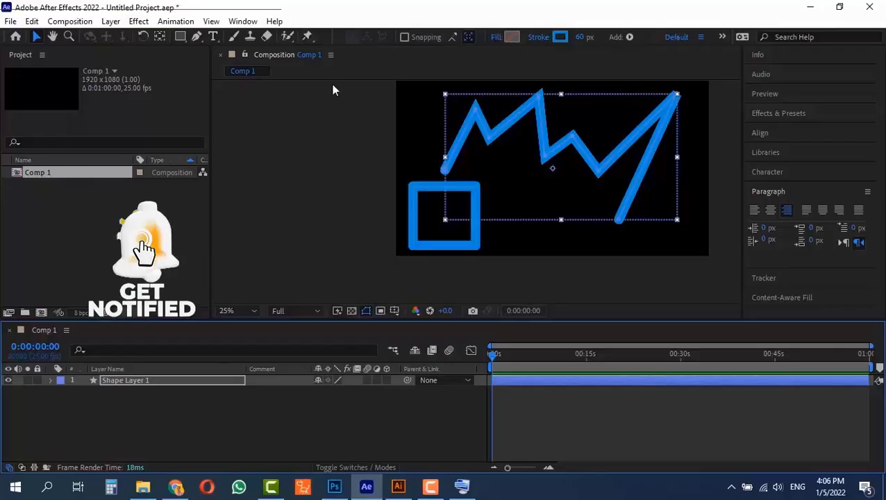
# Look up both places that offer a new shape layer and deselect the existing layer
pyautogui.click(111, 20)
pyautogui.moveTo(127, 39)
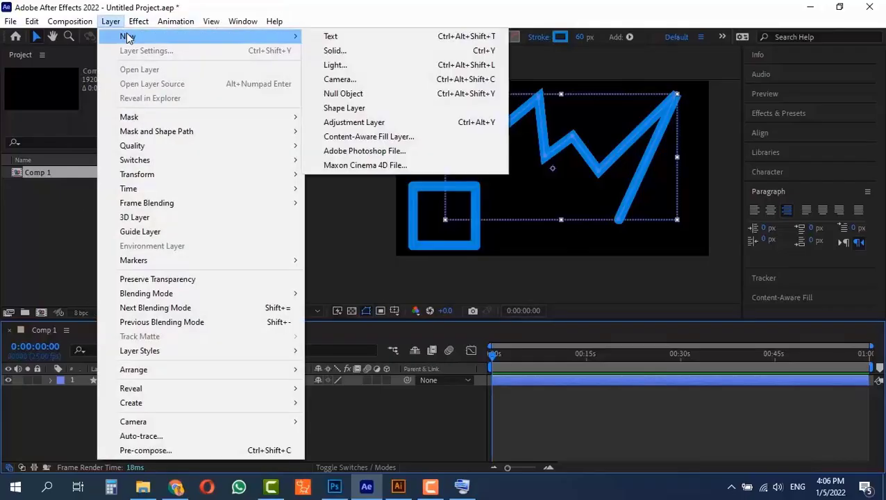
pyautogui.click(388, 109)
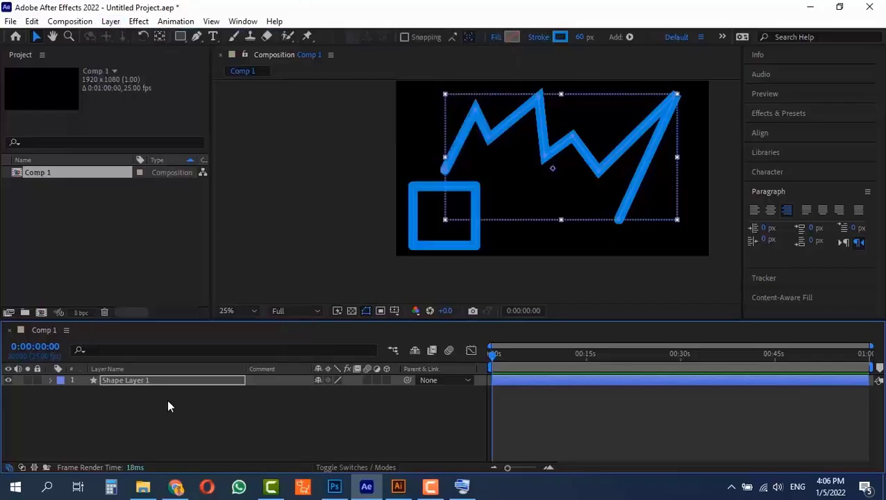
pyautogui.rightClick(167, 399)
pyautogui.moveTo(269, 249)
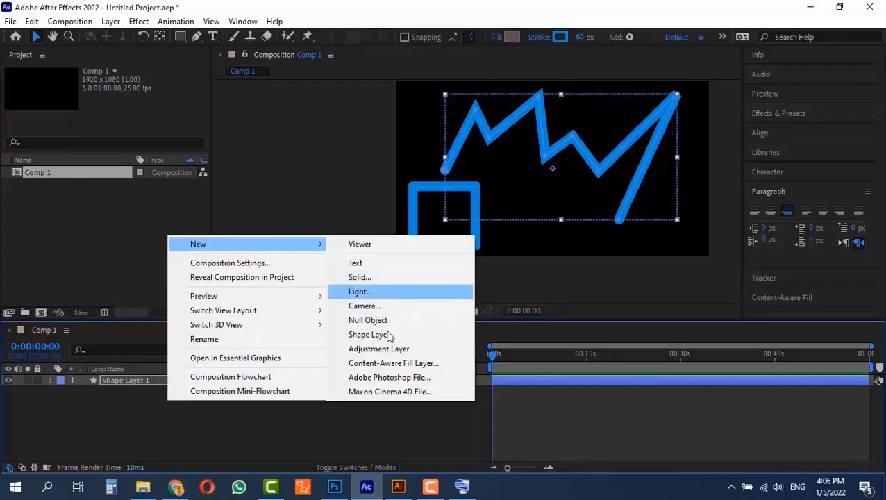
pyautogui.click(227, 417)
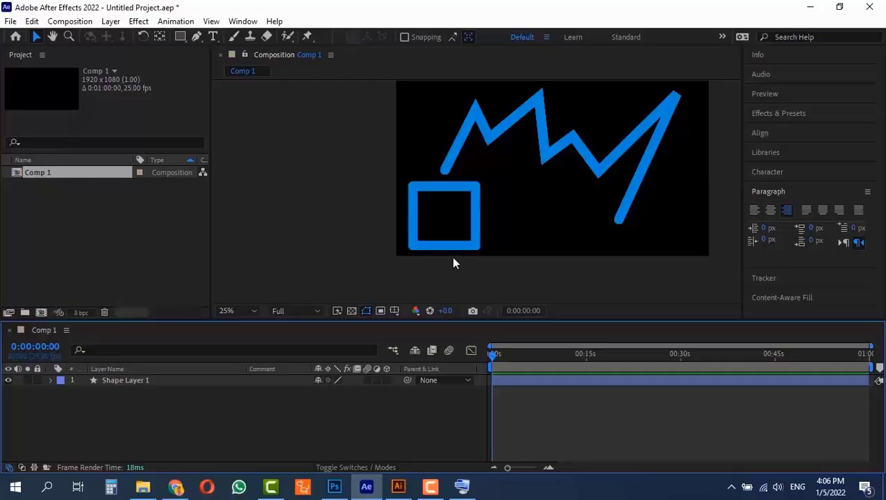
# Move the whole shape layer with the zigzag and the square slightly up and to the right in the composition
pyautogui.click(474, 238)
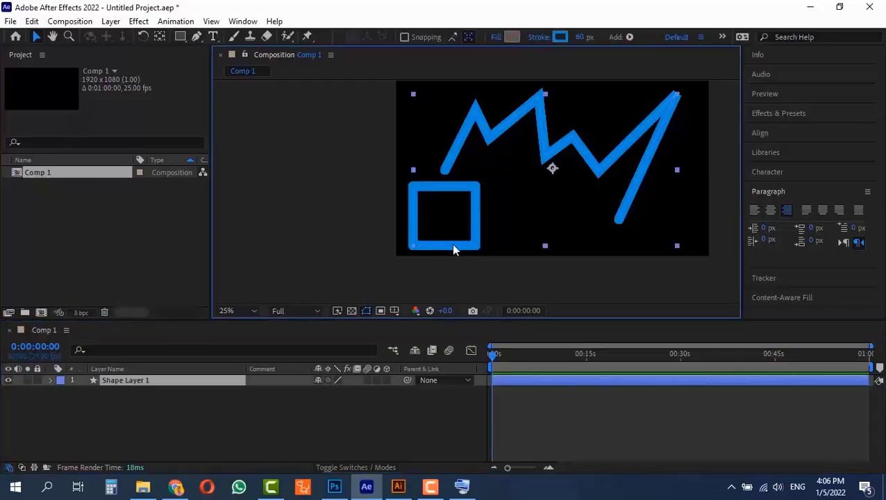
pyautogui.click(417, 248)
pyautogui.moveTo(413, 214); pyautogui.dragTo(473, 221)
pyautogui.moveTo(472, 219)
pyautogui.mouseDown()
pyautogui.moveTo(453, 246)
pyautogui.moveTo(487, 198)
pyautogui.moveTo(480, 203)
pyautogui.mouseUp()
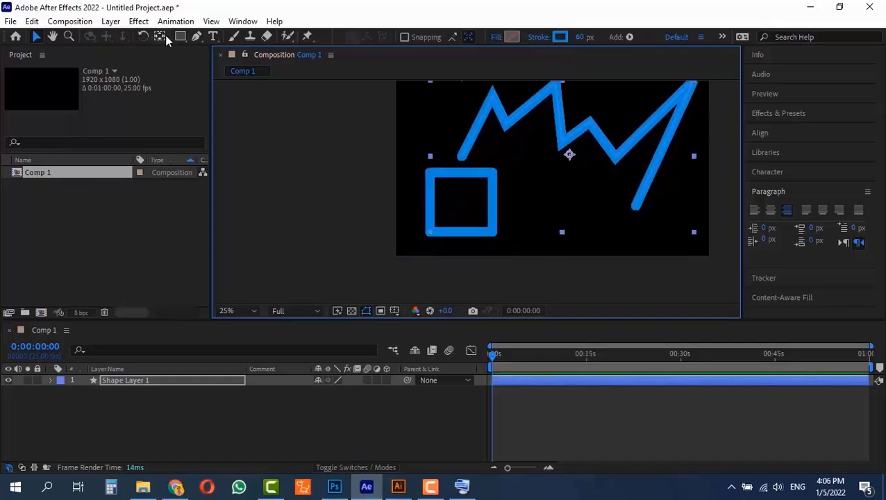
# Expand the contents of Shape Layer 1 and delete the zigzag, Shape 1, leaving the square
pyautogui.click(50, 380)
pyautogui.click(63, 391)
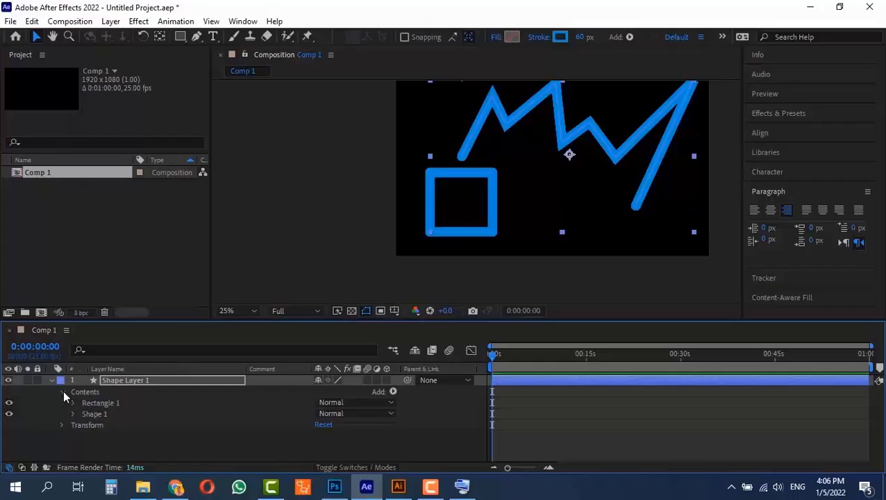
pyautogui.click(109, 414)
pyautogui.press('Delete')
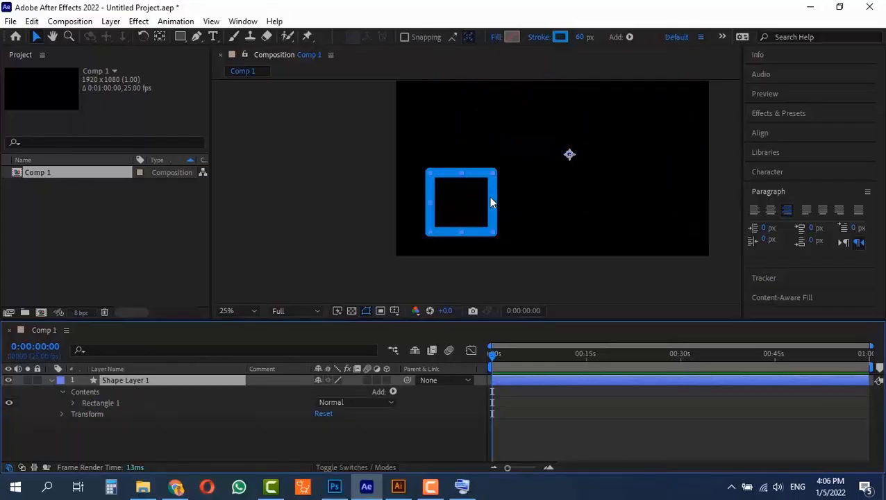
# Rotate the square with the Rotation tool around the layer's distant anchor point, leaving it tilted slightly clockwise
pyautogui.click(143, 37)
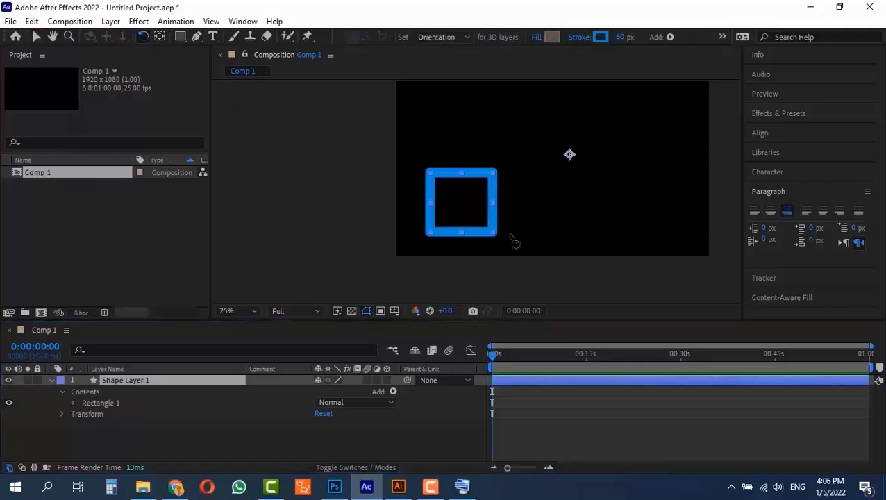
pyautogui.moveTo(493, 242); pyautogui.dragTo(507, 156)
pyautogui.moveTo(488, 191); pyautogui.dragTo(493, 224)
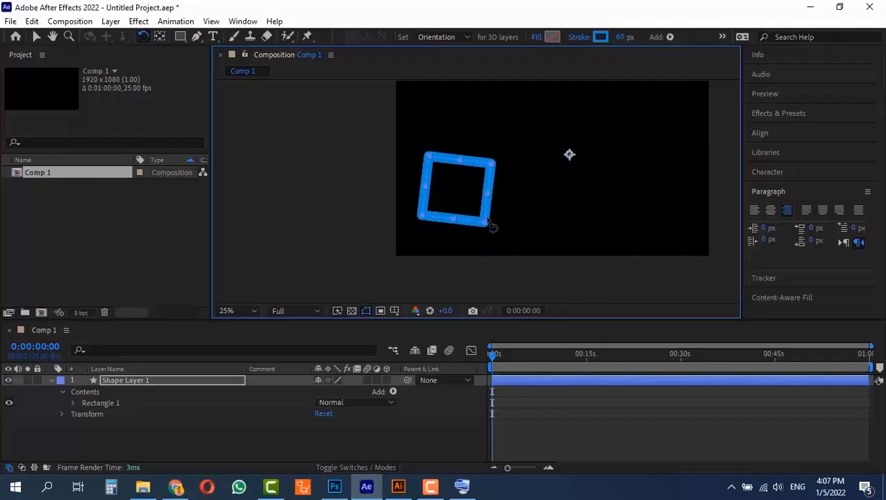
# Move the layer's anchor point onto the square's upper-right corner and rotate the square counterclockwise around that corner
pyautogui.press('y')
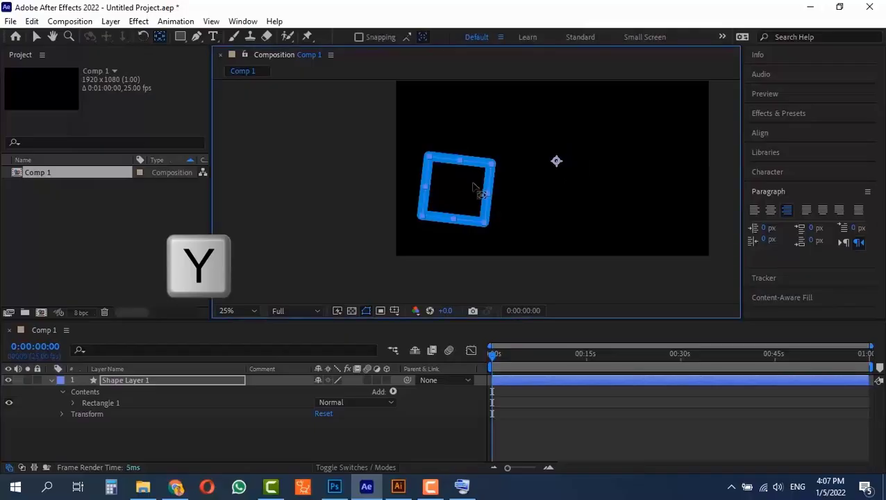
pyautogui.moveTo(461, 185); pyautogui.dragTo(490, 166)
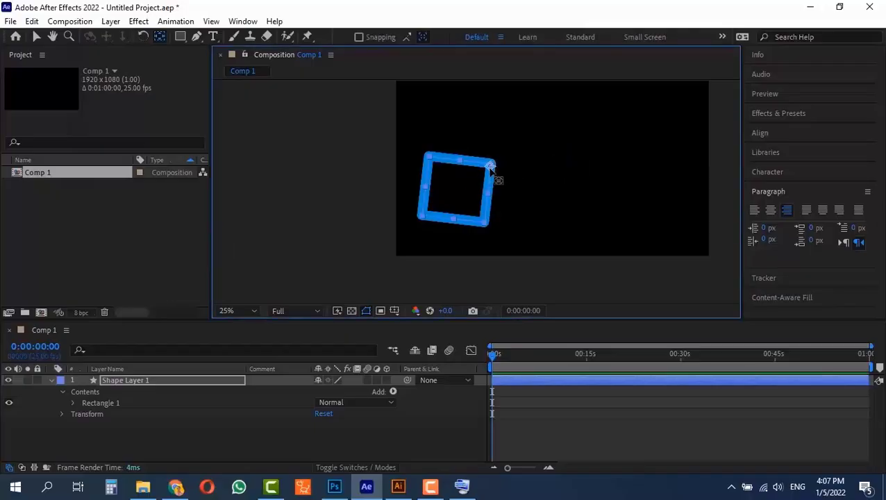
pyautogui.click(148, 39)
pyautogui.moveTo(495, 238); pyautogui.dragTo(422, 202)
# Move the anchor point to the centre of the square and rotate the square around its centre
pyautogui.click(160, 36)
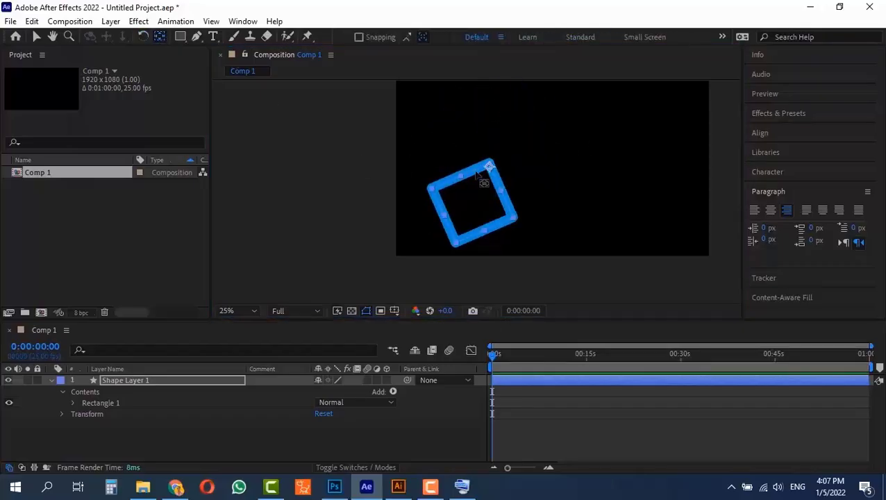
pyautogui.moveTo(493, 173); pyautogui.dragTo(472, 203)
pyautogui.click(142, 37)
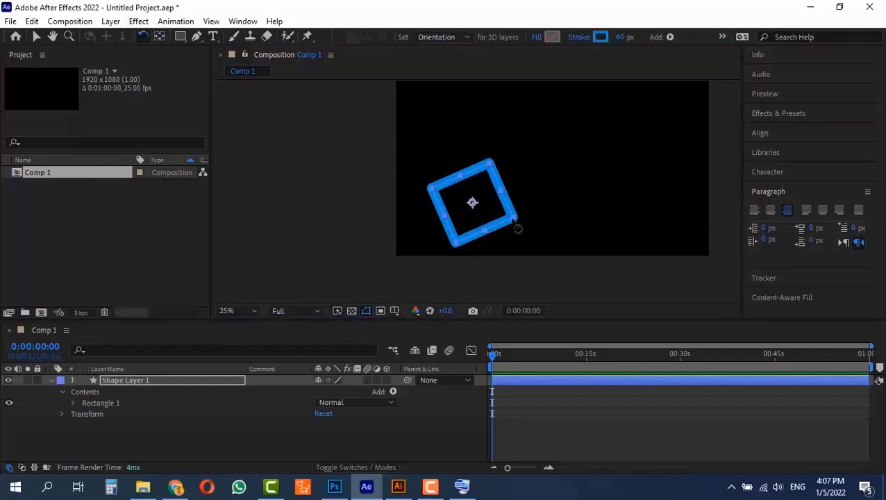
pyautogui.moveTo(518, 228); pyautogui.dragTo(558, 159)
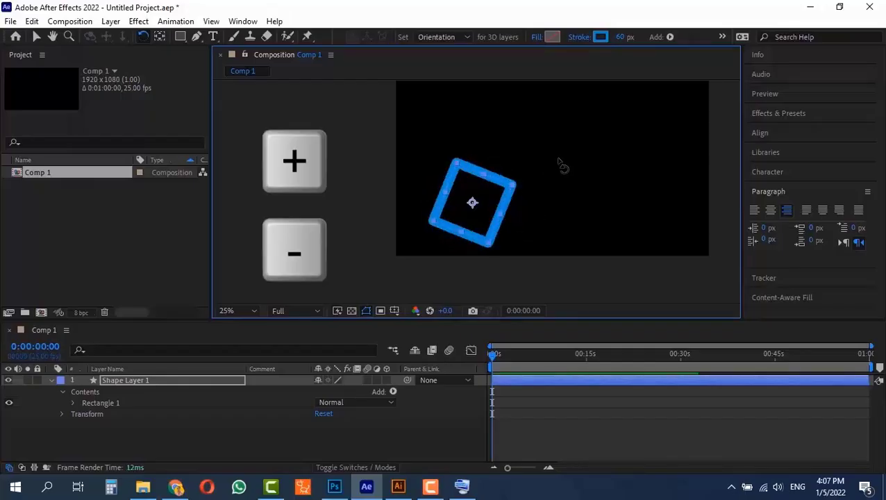
# Rotate the square clockwise in fine increments around its centre until it stands on a corner like a diamond
pyautogui.press('KP_Add')
pyautogui.press('KP_Add')
pyautogui.press('KP_Add')
pyautogui.press('KP_Add')
pyautogui.press('KP_Add')
pyautogui.press('KP_Add')
pyautogui.press('KP_Add')
pyautogui.press('KP_Add')
pyautogui.press('KP_Add')
pyautogui.press('KP_Add')
pyautogui.press('KP_Add')
pyautogui.press('KP_Add')
pyautogui.press('KP_Add')
pyautogui.press('KP_Add')
pyautogui.press('KP_Add')
pyautogui.press('KP_Add')
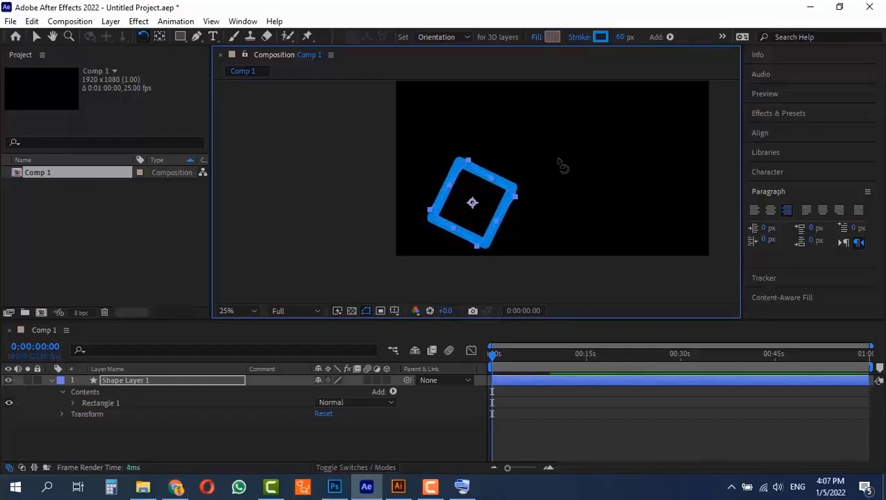
pyautogui.press('KP_Add')
pyautogui.press('KP_Add')
pyautogui.press('KP_Add')
pyautogui.press('KP_Add')
pyautogui.press('KP_Add')
pyautogui.press('KP_Add')
pyautogui.press('KP_Add')
pyautogui.press('KP_Add')
# Look up the numeric pad's rotation controls on the On-Screen Keyboard and minimise it again
pyautogui.click(461, 486)
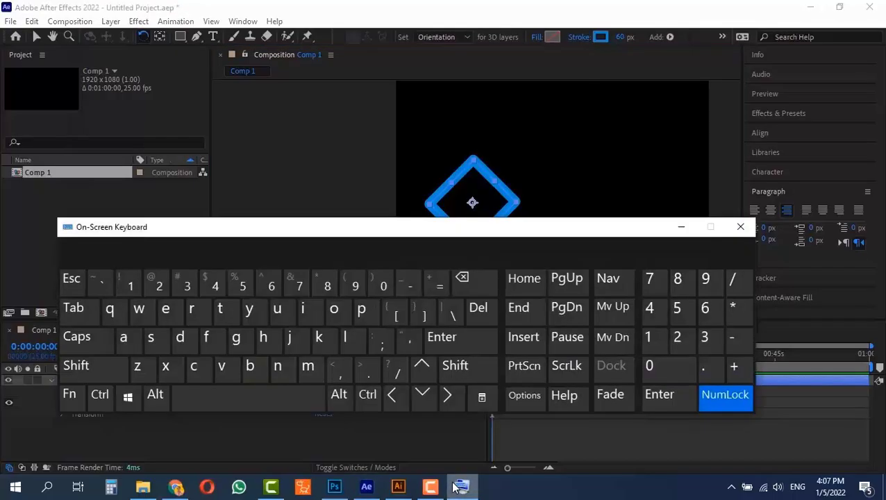
pyautogui.press('shift')
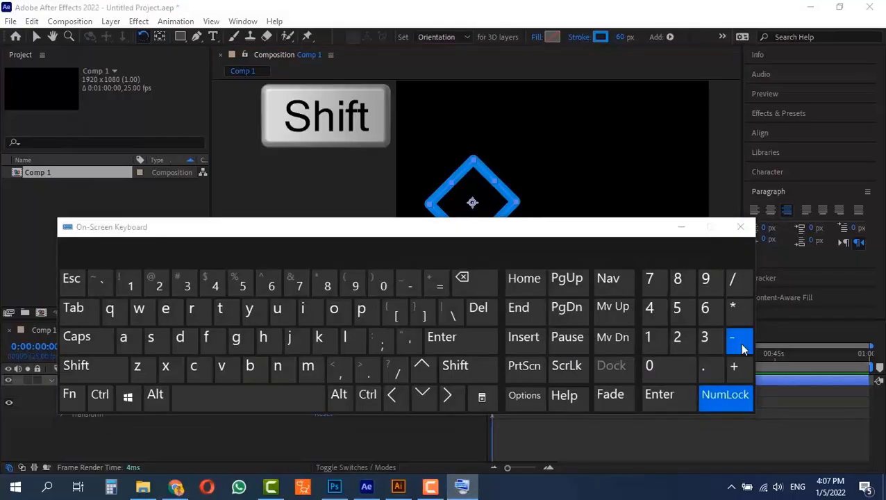
pyautogui.press('shift')
pyautogui.click(681, 227)
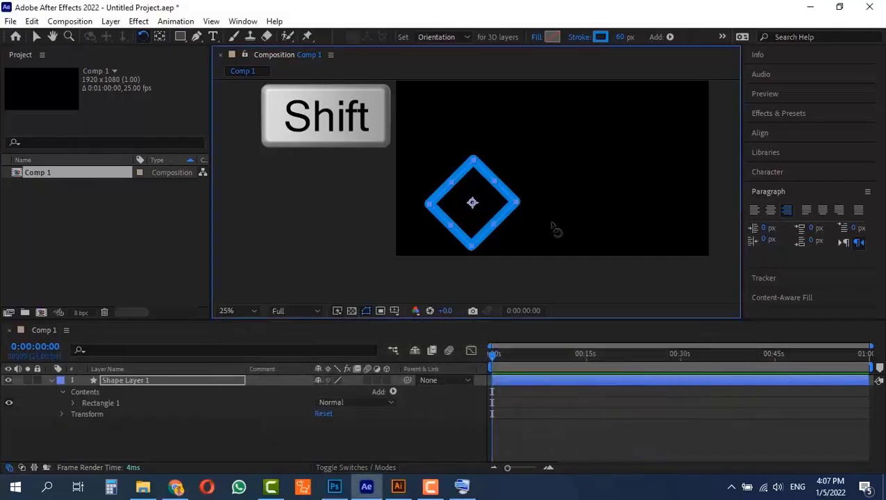
# Rotate the diamond-shaped square counterclockwise around its centre in larger increments
pyautogui.press('shift+KP_Subtract')
pyautogui.press('shift+KP_Subtract')
pyautogui.press('shift+KP_Subtract')
pyautogui.press('shift+KP_Subtract')
pyautogui.press('shift+KP_Subtract')
pyautogui.press('shift+KP_Subtract')
pyautogui.press('shift+KP_Subtract')
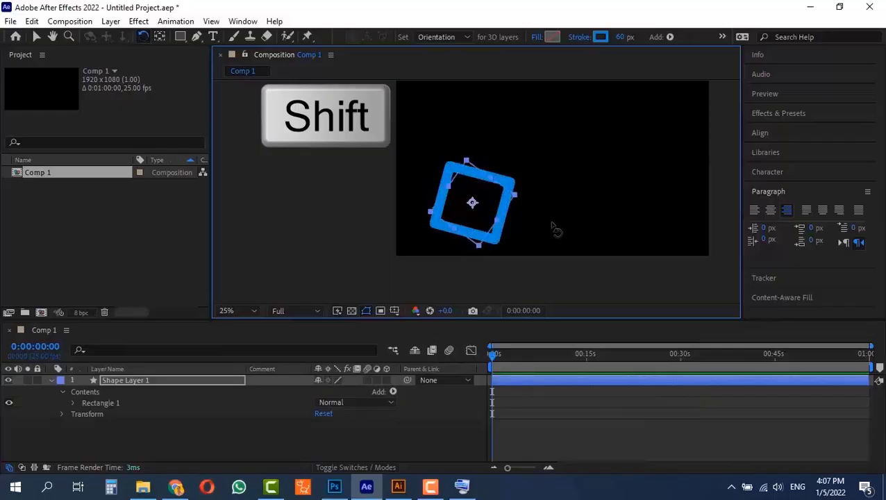